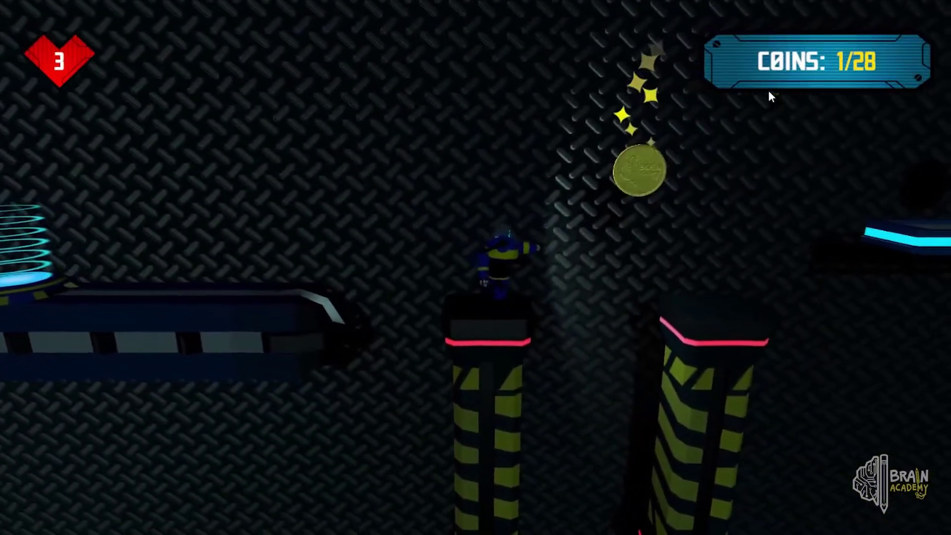
Grapple up and swing across the striped pillars toward the upper right.
{"action": "left_click", "coordinate": [768, 84]}
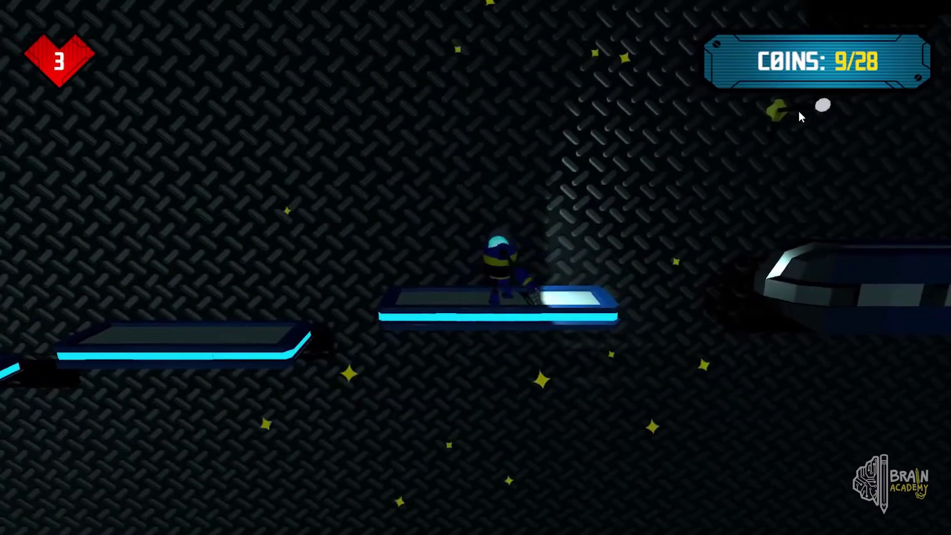
{"action": "left_click", "coordinate": [798, 111]}
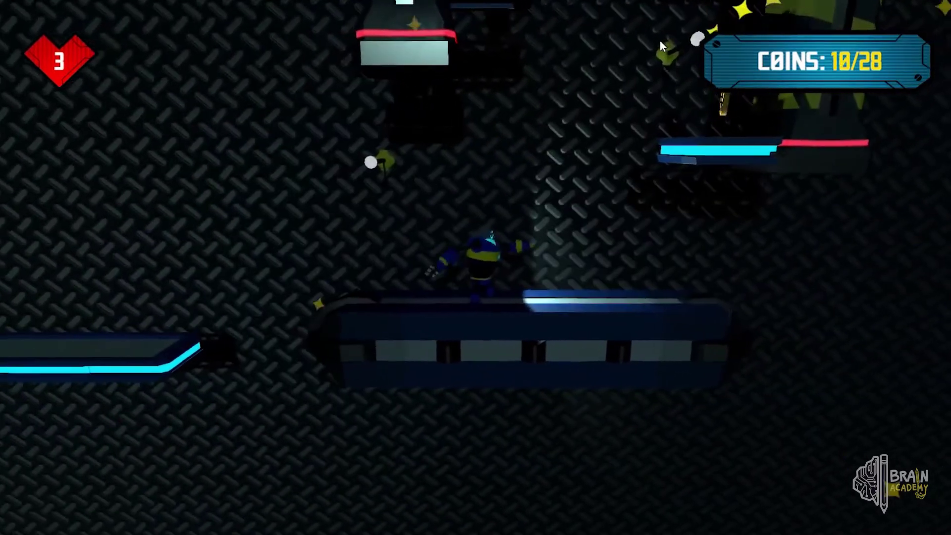
{"action": "left_click", "coordinate": [667, 49]}
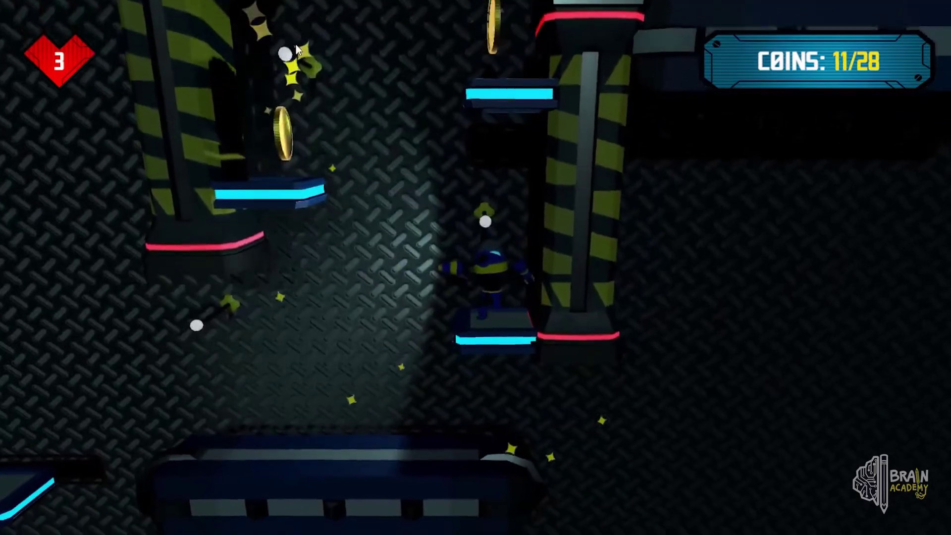
{"action": "left_click", "coordinate": [362, 97]}
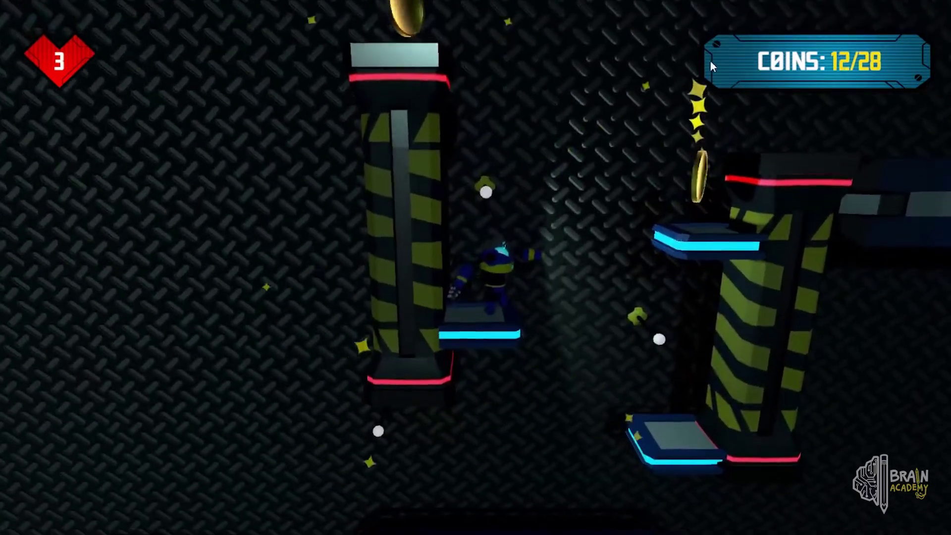
{"action": "left_click", "coordinate": [721, 43]}
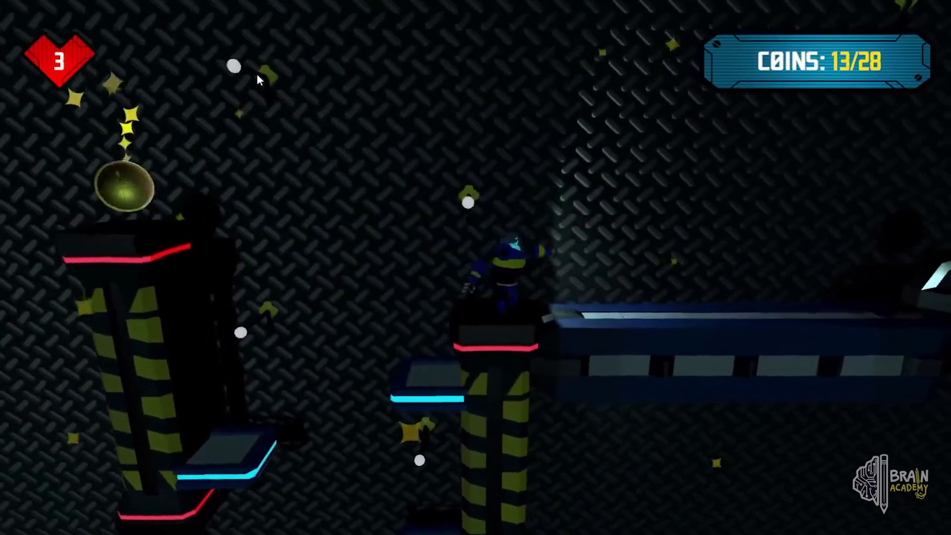
{"action": "left_click", "coordinate": [260, 77]}
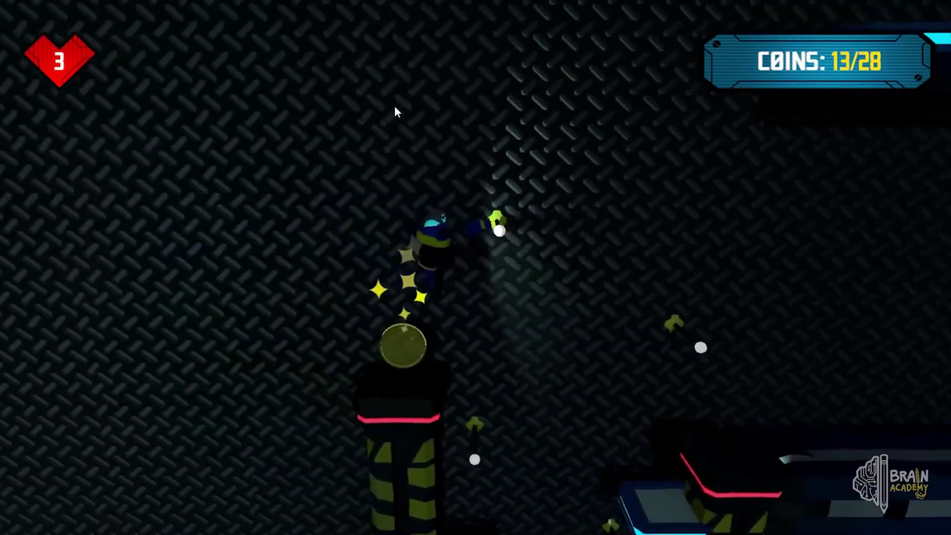
Move onto the long platform and collect the coin beside the robot.
{"action": "key", "text": "d"}
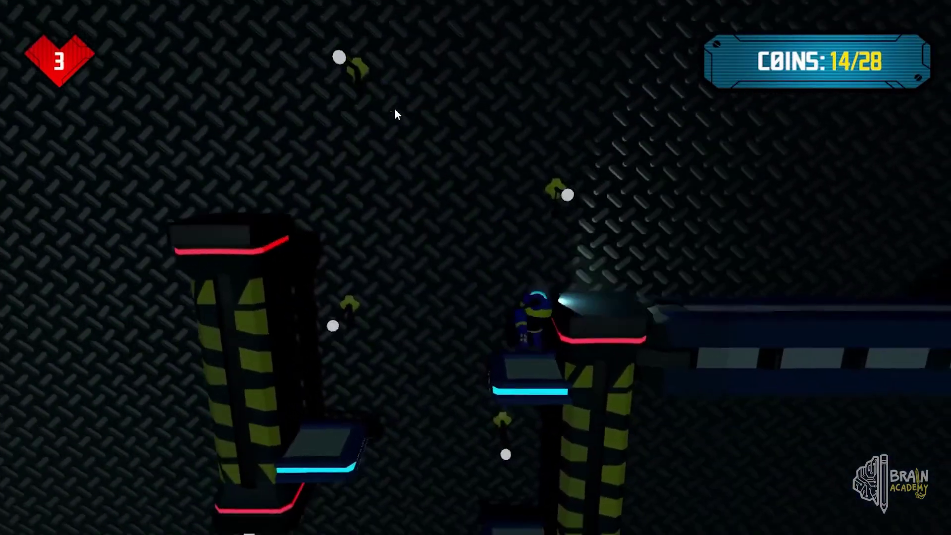
{"action": "key", "text": "space"}
{"action": "key", "text": "d"}
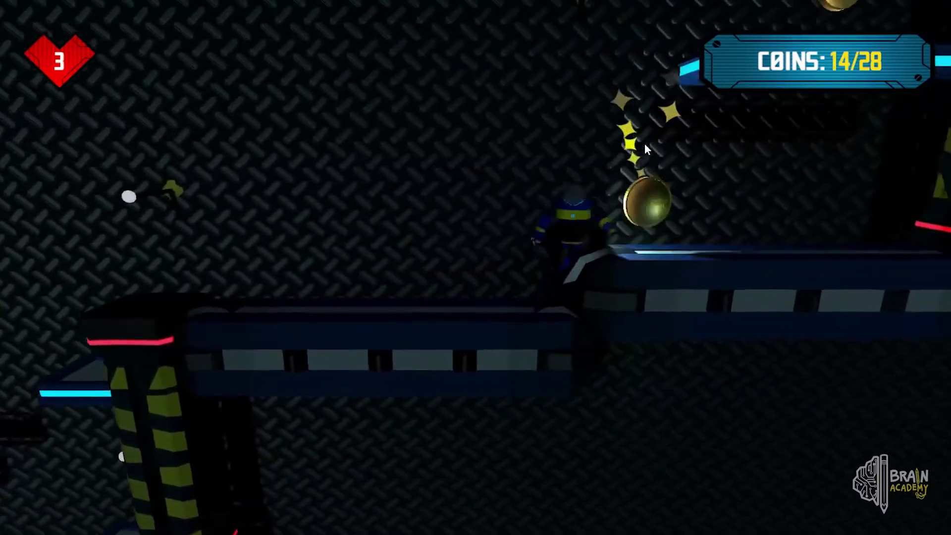
{"action": "key", "text": "d"}
{"action": "key", "text": "a"}
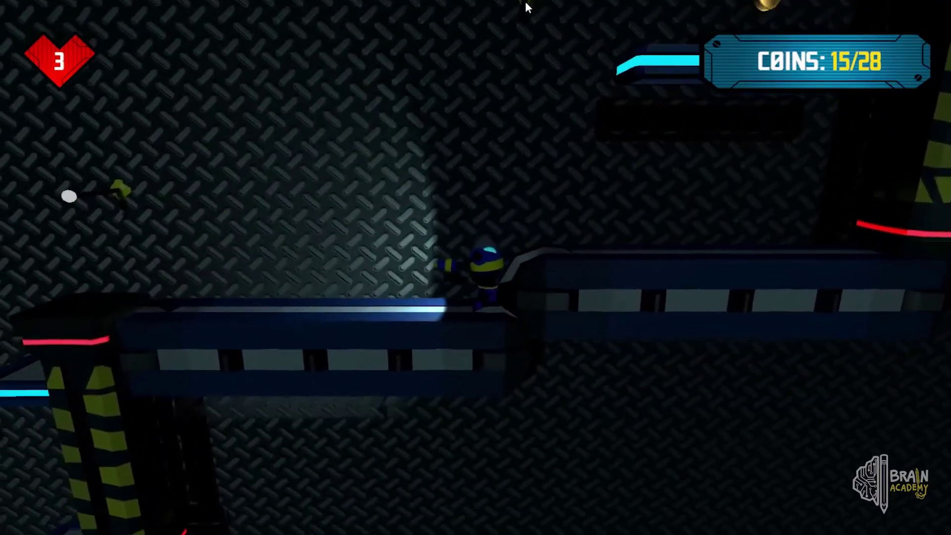
Swing up to the spring pad, bounce off it collecting coins, and run along the walkway.
{"action": "left_click", "coordinate": [546, 31]}
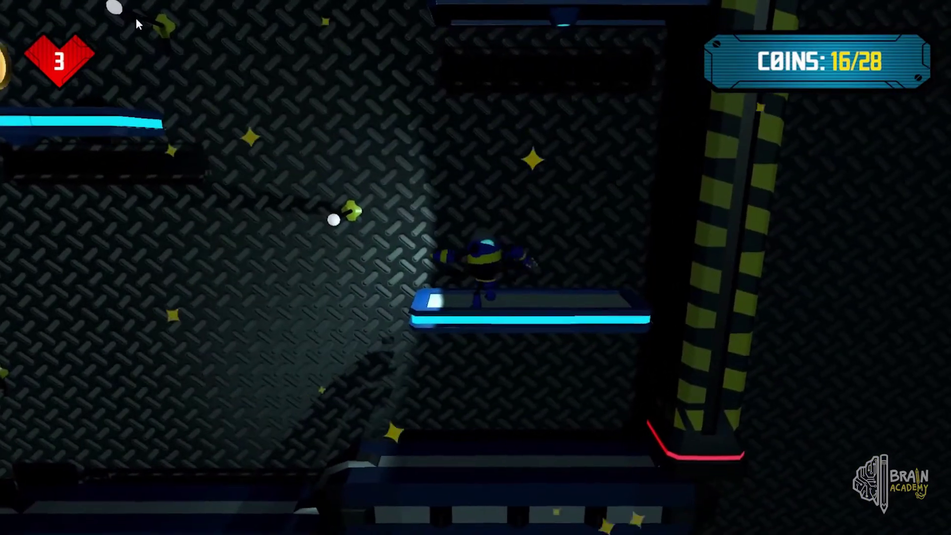
{"action": "left_click", "coordinate": [158, 24]}
{"action": "key", "text": "d"}
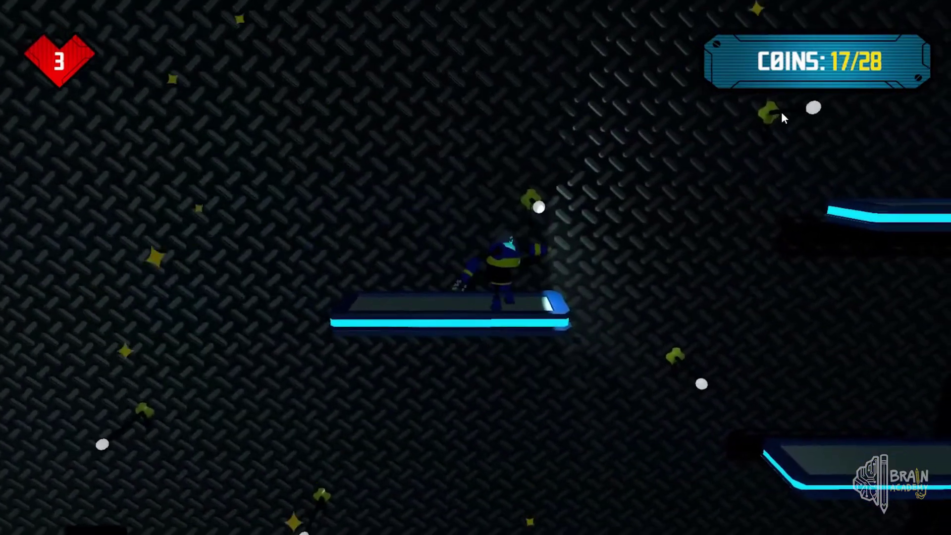
{"action": "left_click", "coordinate": [777, 113]}
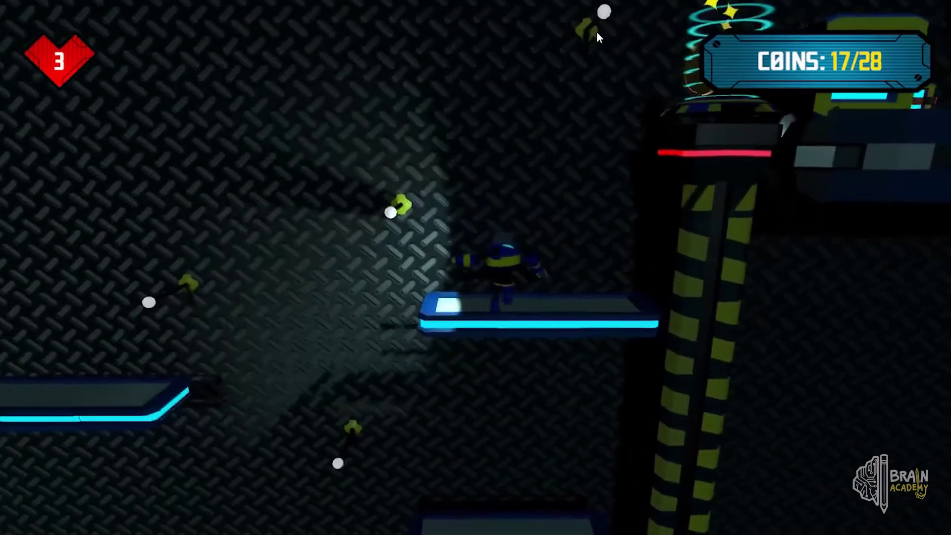
{"action": "left_click", "coordinate": [638, 79]}
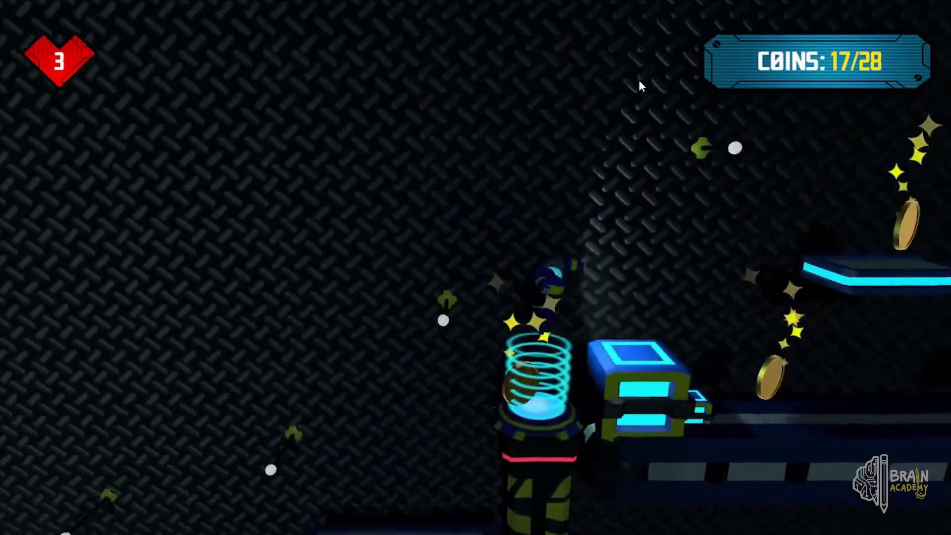
{"action": "key", "text": "d"}
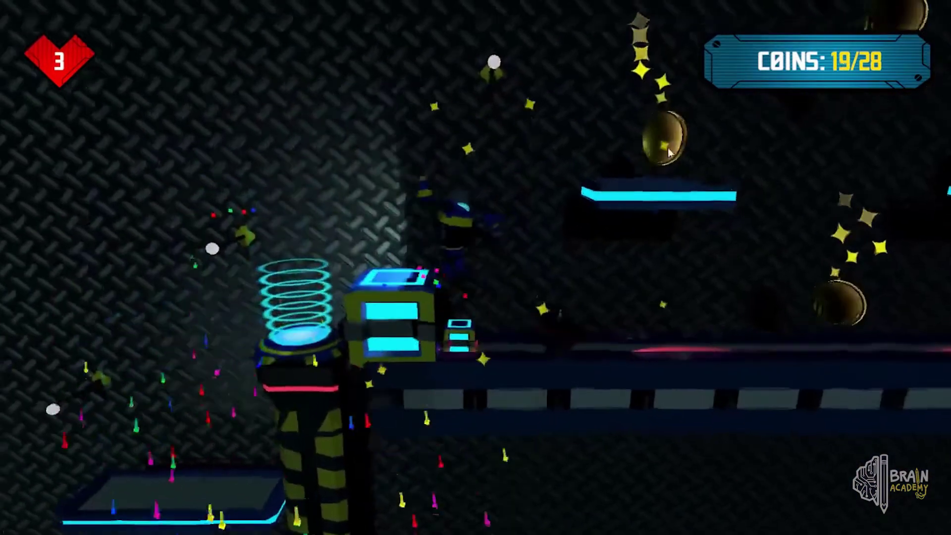
{"action": "key", "text": "d"}
Shoot the enemy ahead, then jump onto the block and floating platform for the next coin.
{"action": "left_click", "coordinate": [689, 345]}
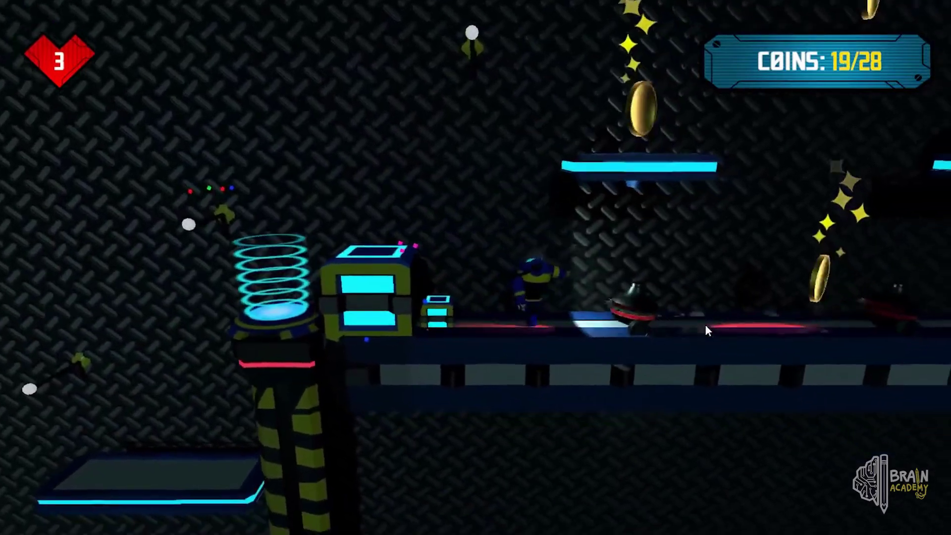
{"action": "key", "text": "space"}
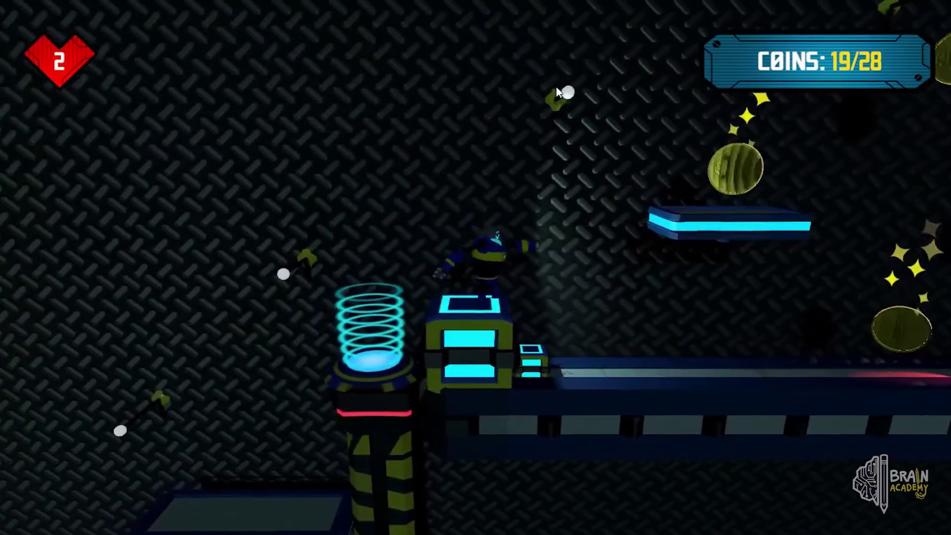
{"action": "key", "text": "space"}
{"action": "key", "text": "d"}
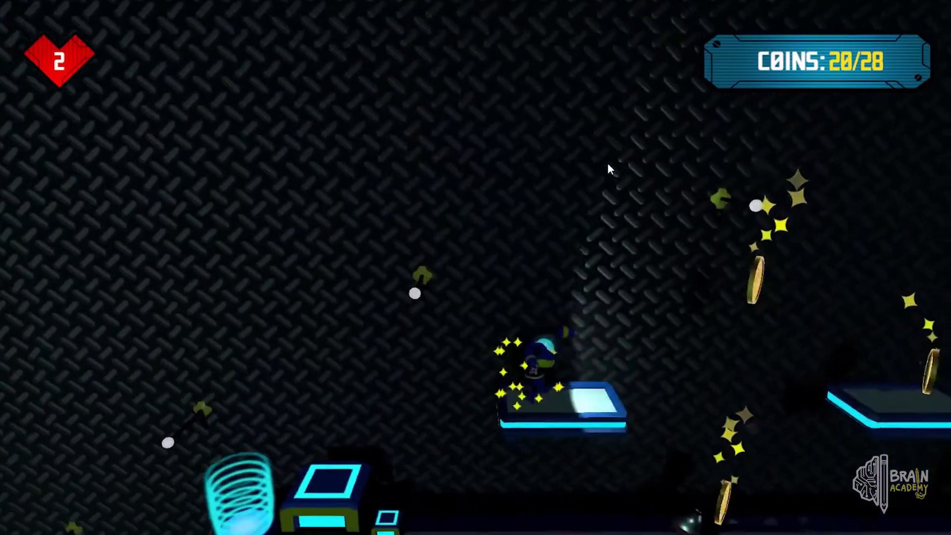
{"action": "key", "text": "space"}
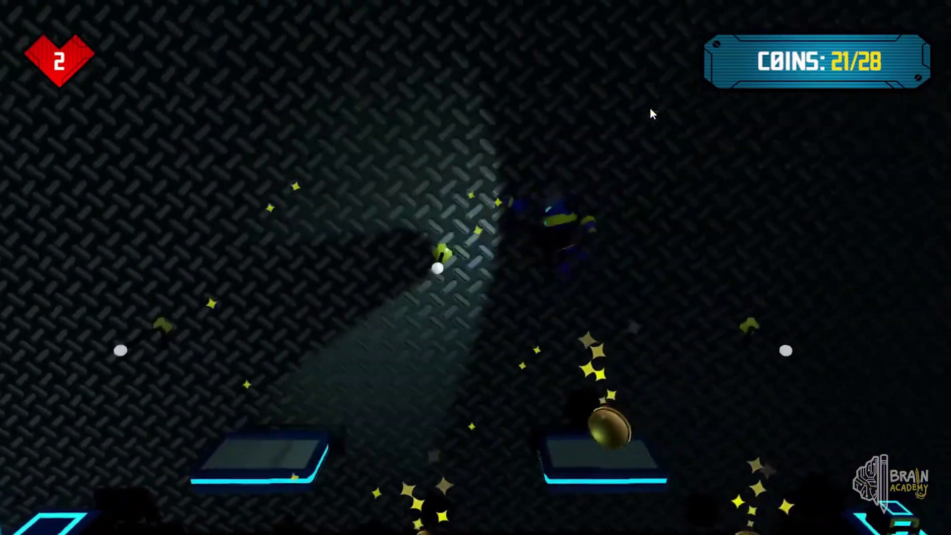
{"action": "key", "text": "space"}
{"action": "key", "text": "d"}
{"action": "key", "text": "d"}
Drop off the stacked boxes for a coin, shoot the left enemy, and grab another coin.
{"action": "key", "text": "space"}
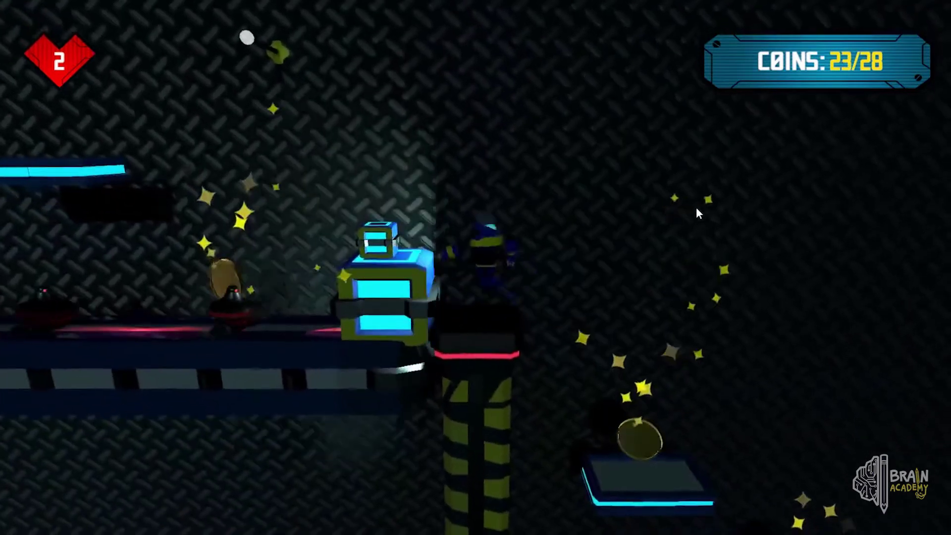
{"action": "key", "text": "a"}
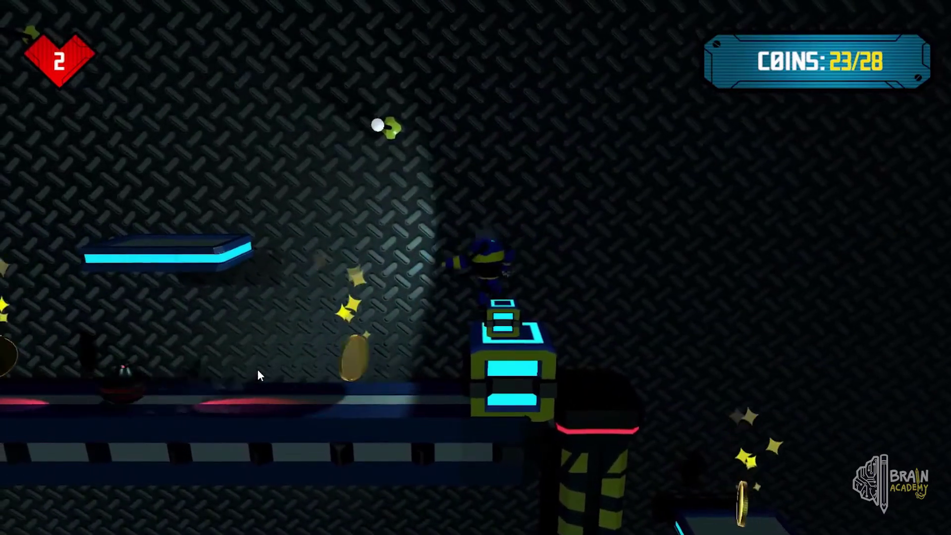
{"action": "key", "text": "a"}
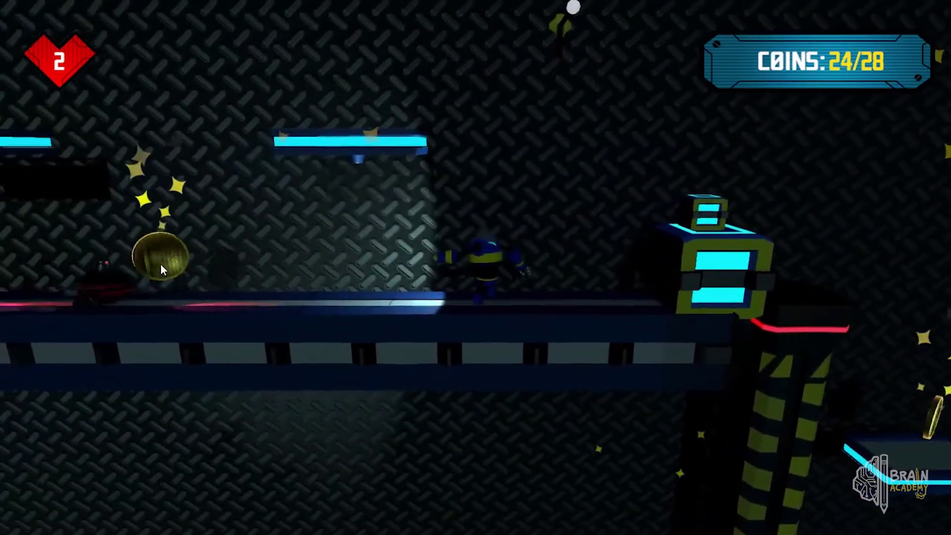
{"action": "left_click", "coordinate": [164, 277]}
{"action": "key", "text": "a"}
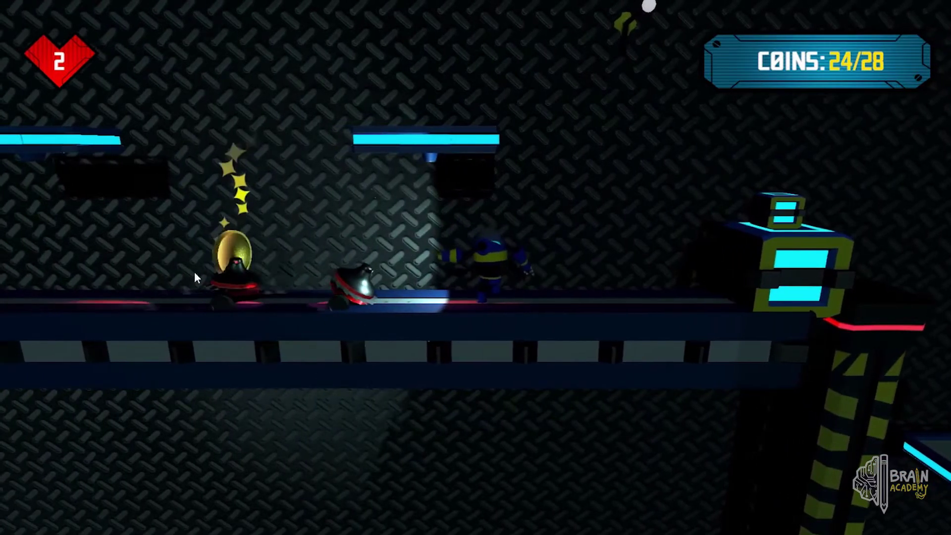
{"action": "key", "text": "a"}
{"action": "key", "text": "space"}
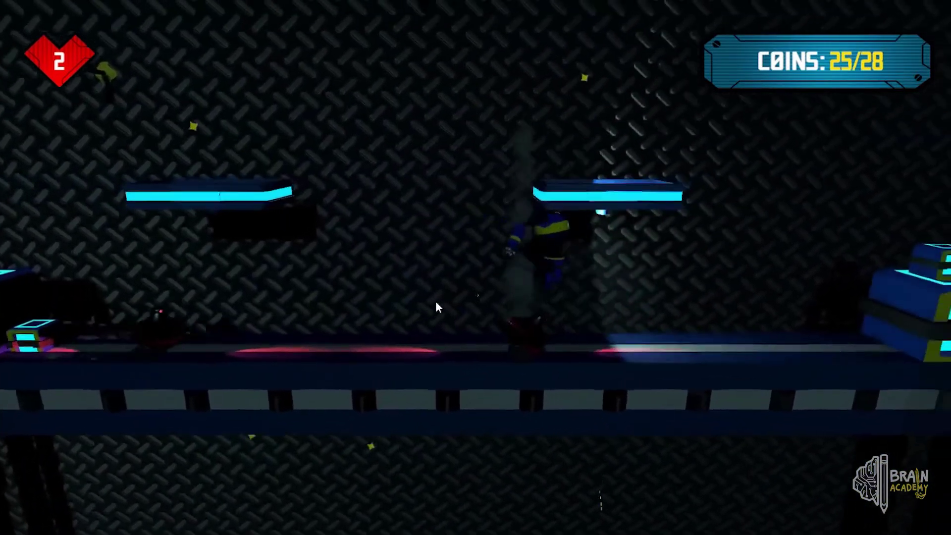
Jump up to the higher area collecting two coins, then drop down for the heart.
{"action": "key", "text": "d"}
{"action": "key", "text": "space"}
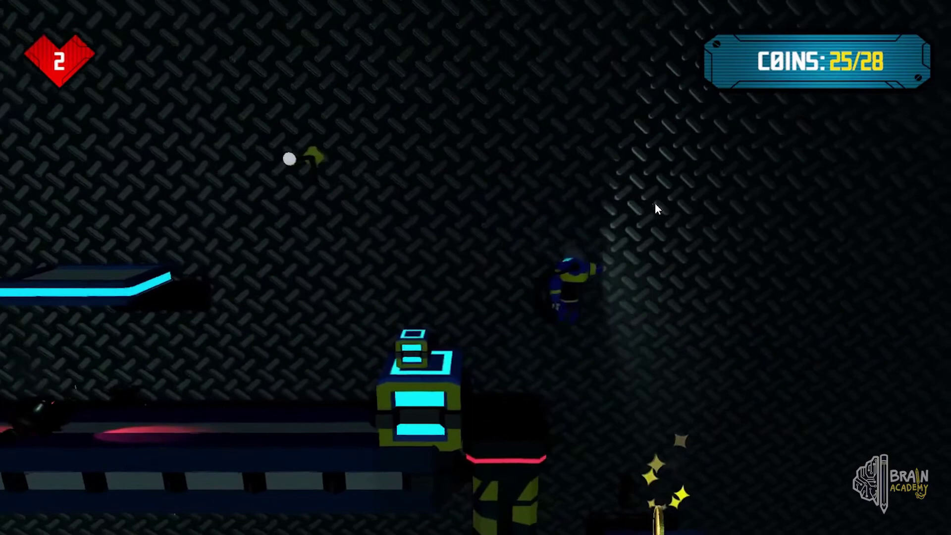
{"action": "key", "text": "space"}
{"action": "key", "text": "space"}
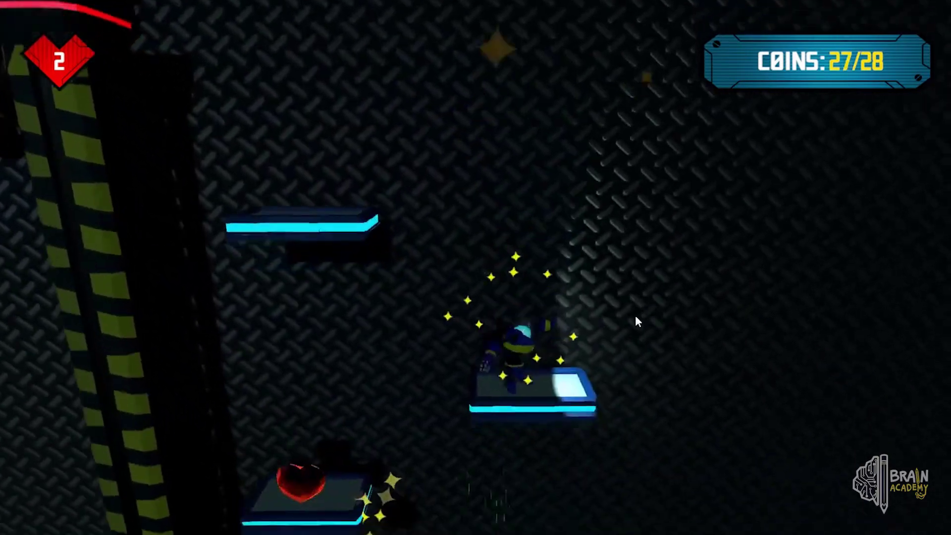
{"action": "key", "text": "a"}
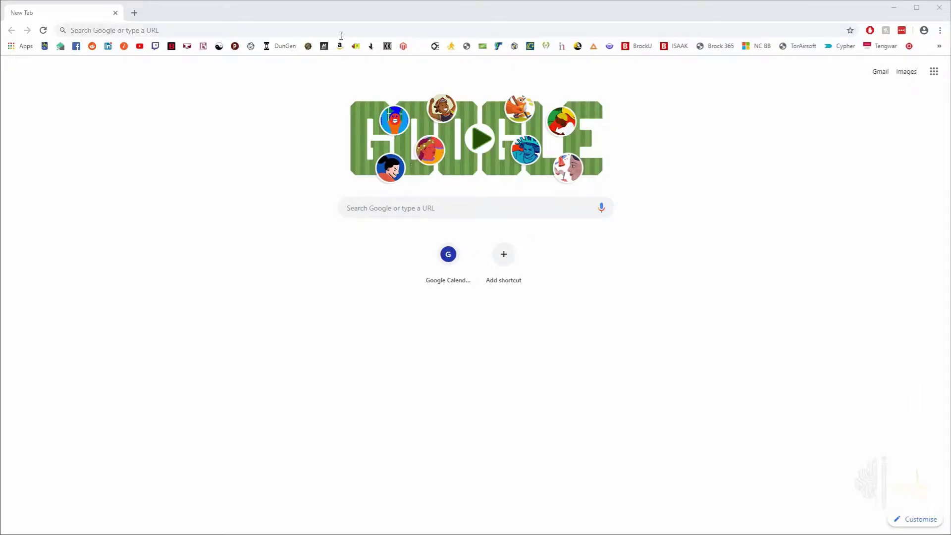
Load store.unity.com in the browser.
{"action": "left_click", "coordinate": [342, 34]}
{"action": "type", "text": "stor"}
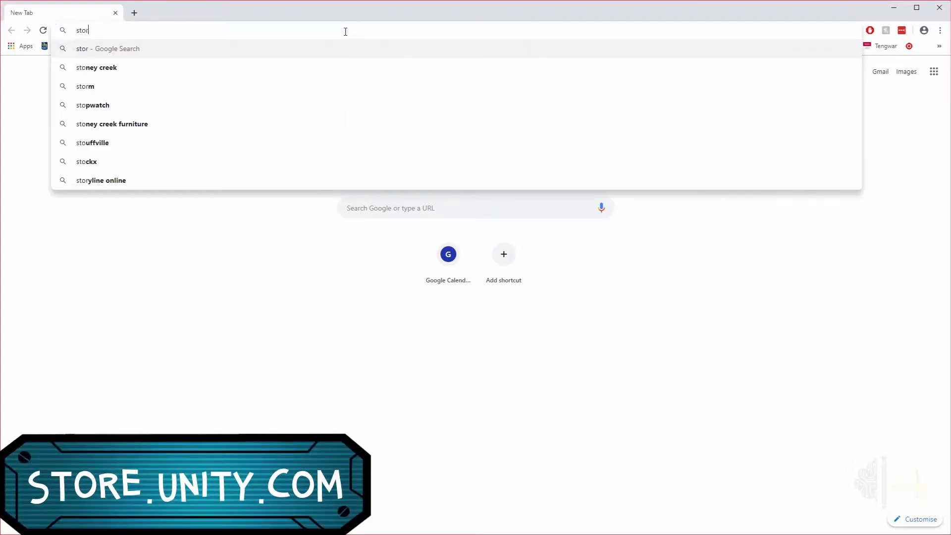
{"action": "type", "text": "e.unity.com"}
{"action": "key", "text": "Return"}
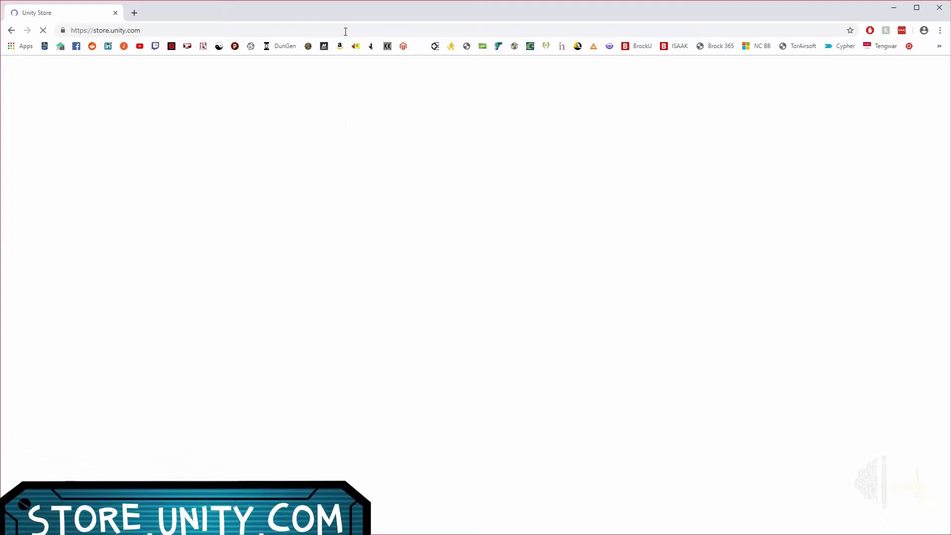
Open Older versions of Unity in a background tab.
{"action": "scroll", "coordinate": [189, 188], "scroll_direction": "down", "scroll_amount": 1}
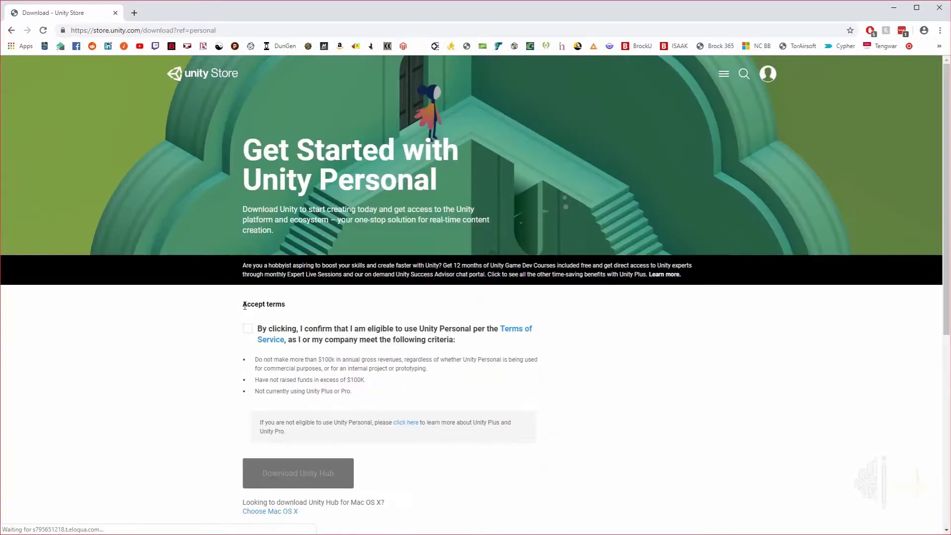
{"action": "scroll", "coordinate": [184, 327], "scroll_direction": "down", "scroll_amount": 7}
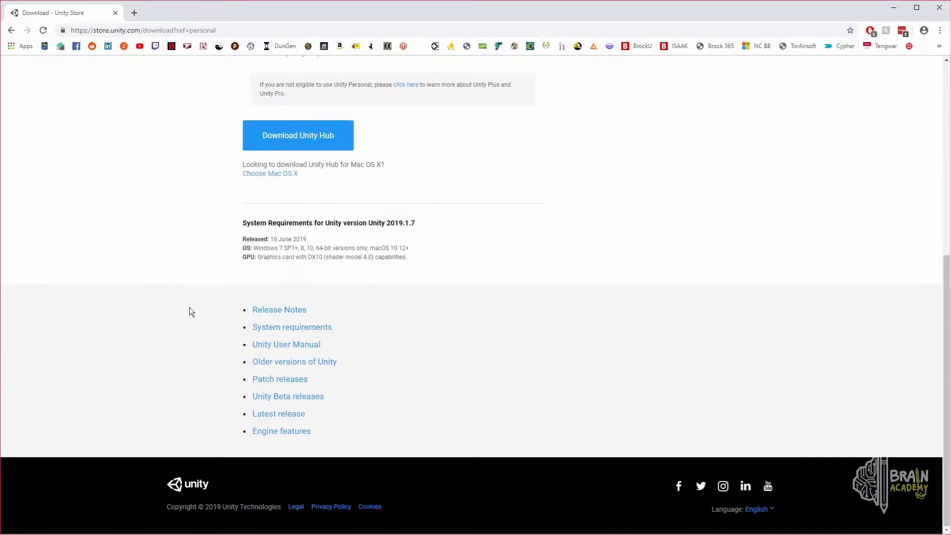
{"action": "middle_click", "coordinate": [282, 367]}
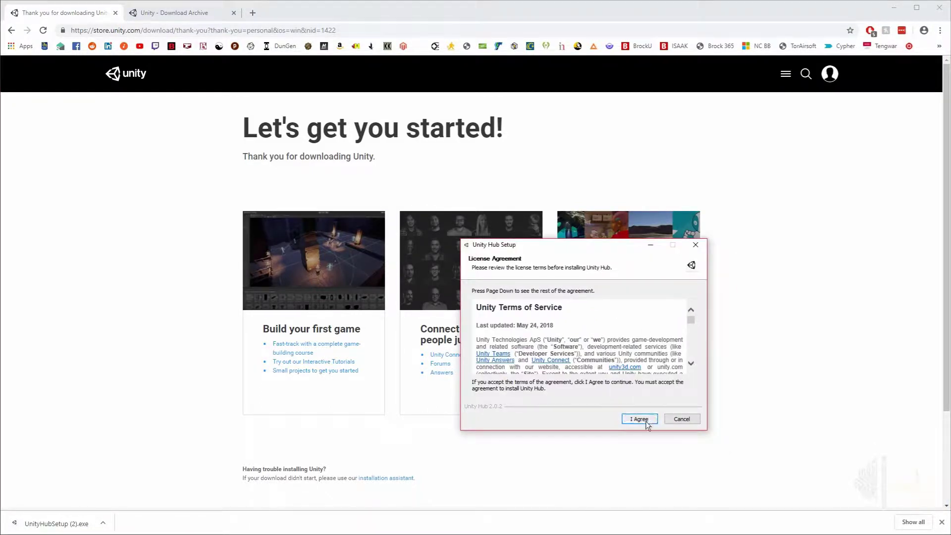
Accept the Unity Hub license, finish the installer, and dismiss the firewall alert.
{"action": "left_click", "coordinate": [640, 419]}
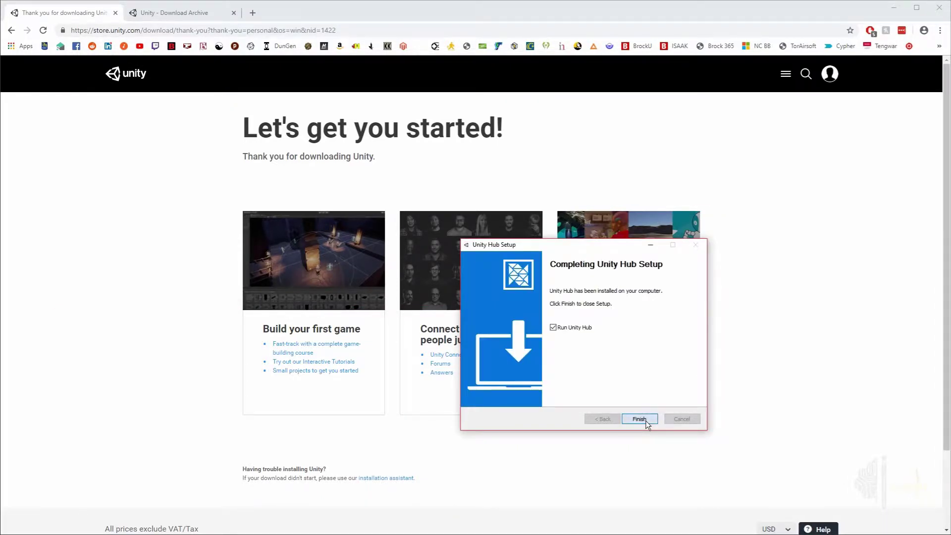
{"action": "left_click", "coordinate": [640, 419]}
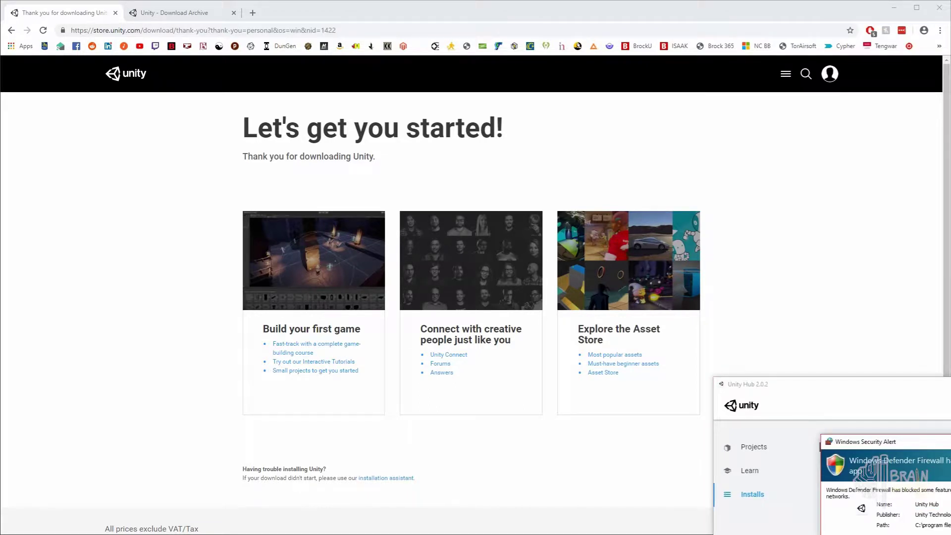
{"action": "key", "text": "Return"}
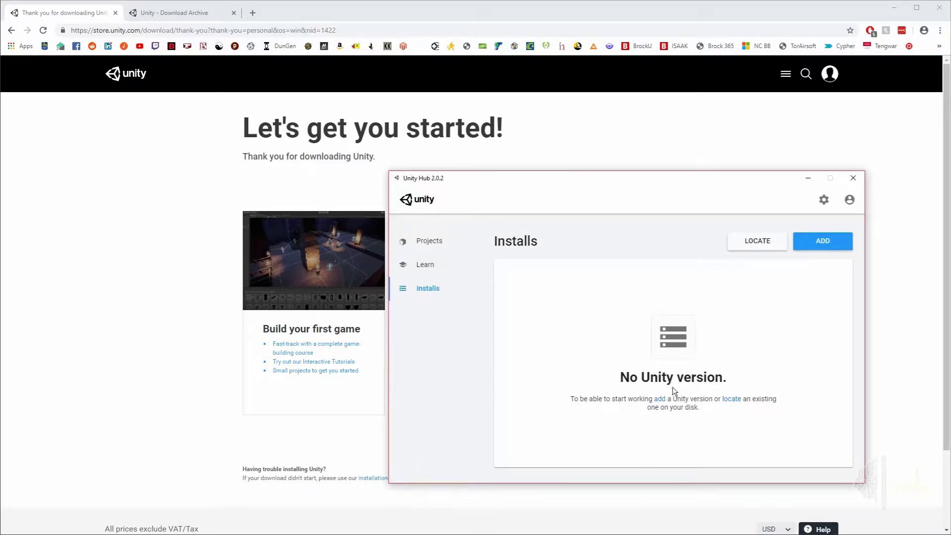
Send Unity 2019.1.2 from the Download Archive to Unity Hub for installation.
{"action": "left_click", "coordinate": [176, 17]}
{"action": "scroll", "coordinate": [96, 345], "scroll_direction": "down", "scroll_amount": 8}
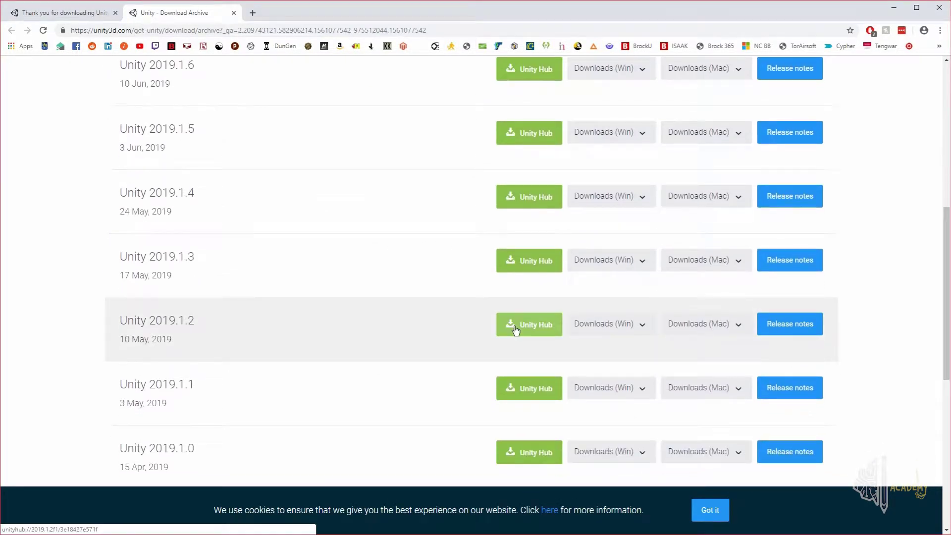
{"action": "left_click", "coordinate": [515, 330]}
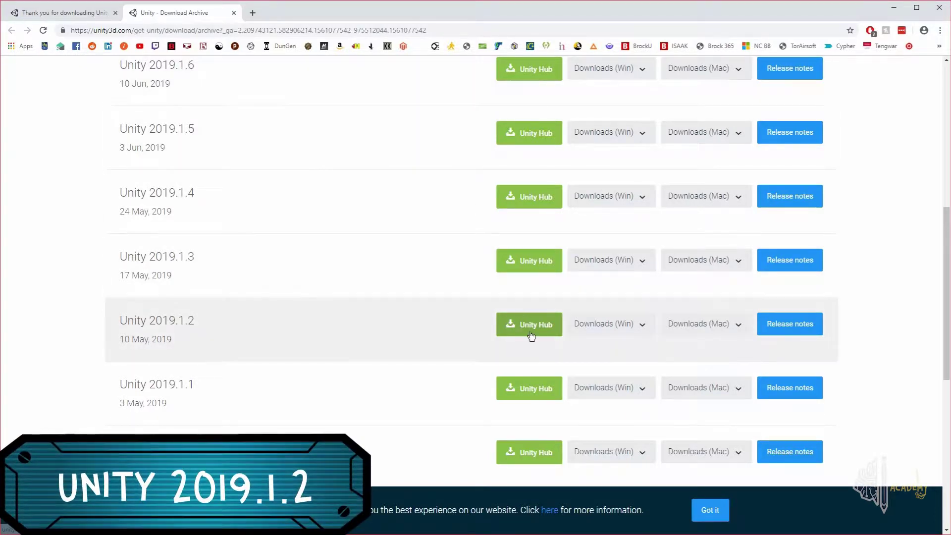
{"action": "left_click", "coordinate": [512, 88]}
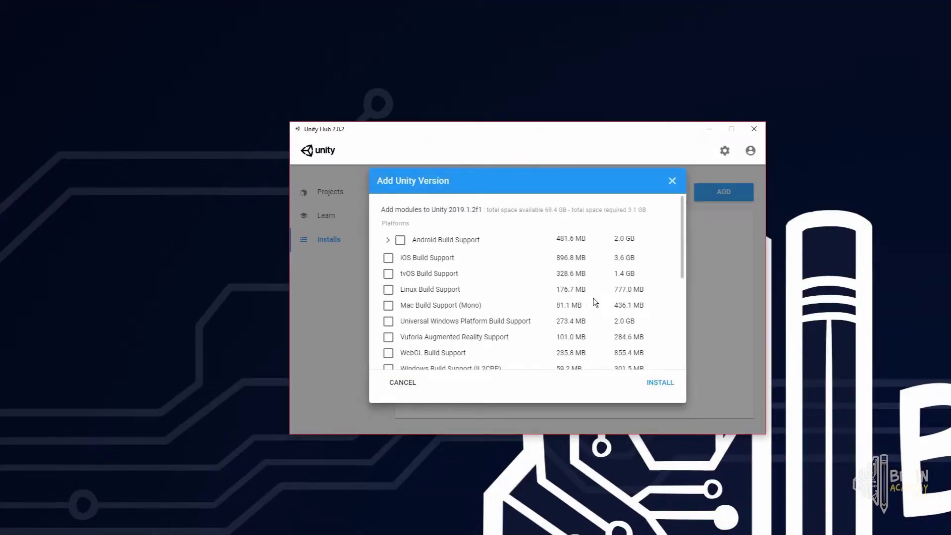
Install Unity 2019.1.2f1 with the listed modules.
{"action": "scroll", "coordinate": [575, 304], "scroll_direction": "down", "scroll_amount": 5}
{"action": "scroll", "coordinate": [565, 307], "scroll_direction": "up", "scroll_amount": 5}
{"action": "left_click", "coordinate": [654, 382]}
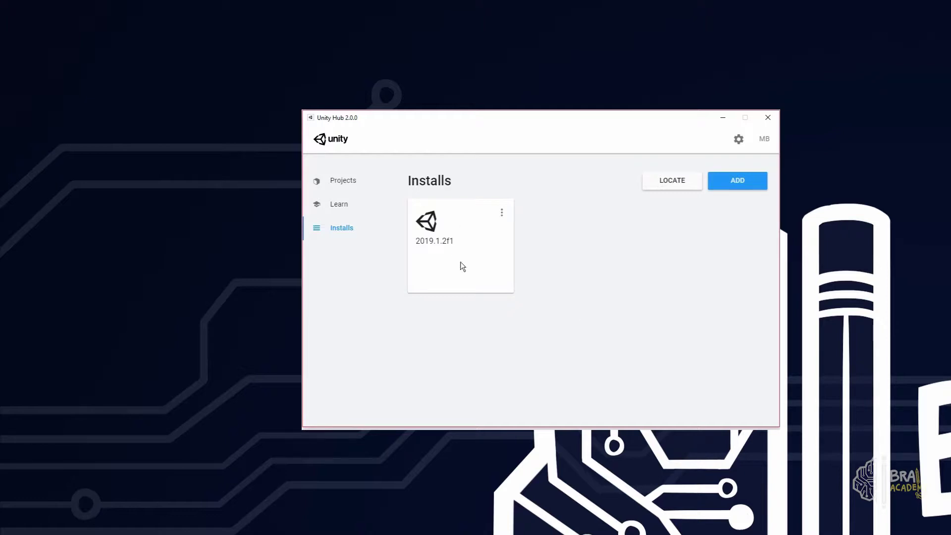
Start a new Unity 2019.1.2f1 project named 'The Misadventures of Egg Bot'.
{"action": "left_click", "coordinate": [335, 187]}
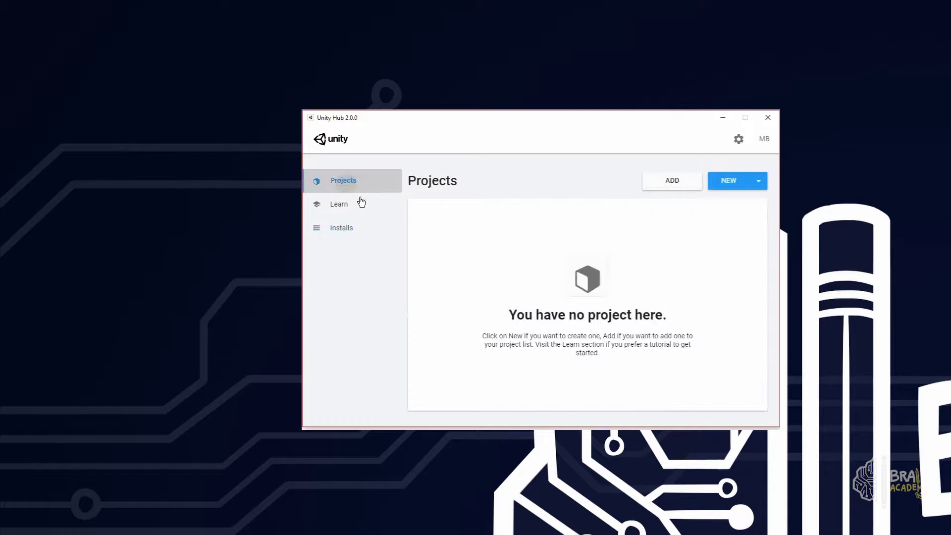
{"action": "left_click", "coordinate": [757, 187]}
{"action": "left_click", "coordinate": [714, 187]}
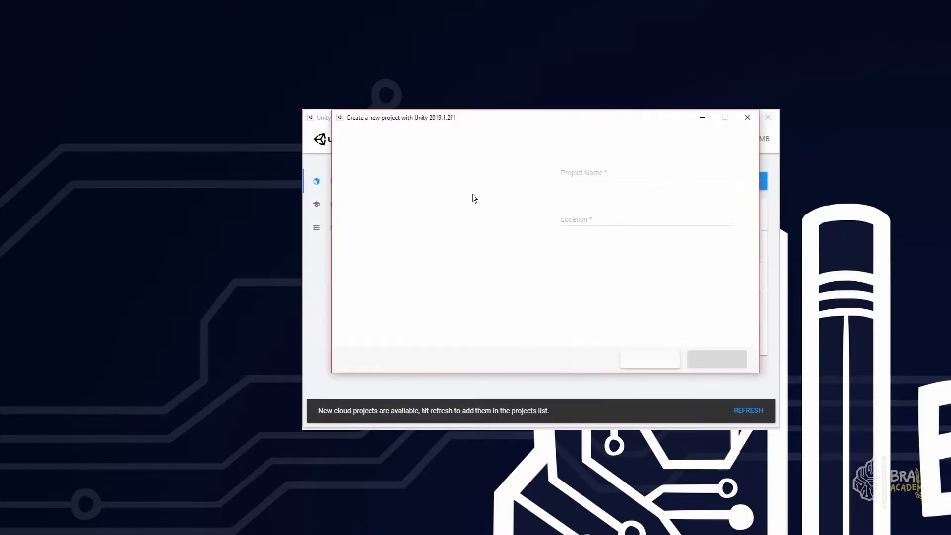
{"action": "left_click_drag", "start_coordinate": [619, 172], "coordinate": [552, 174]}
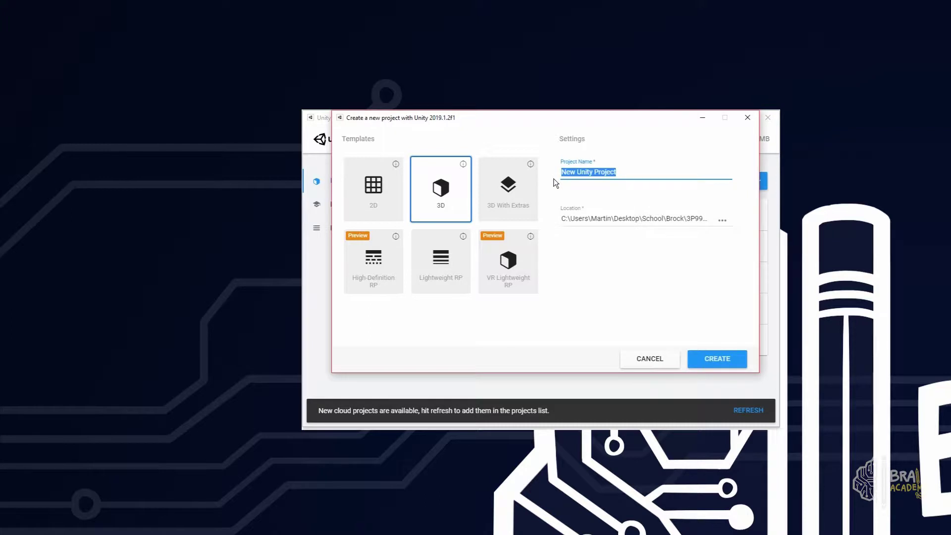
{"action": "type", "text": "The Misadventures of Egg "}
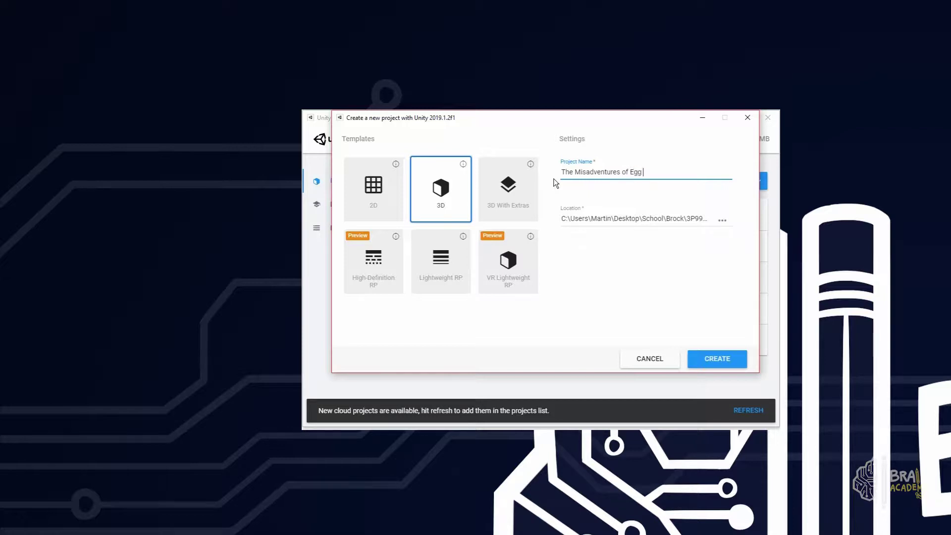
{"action": "type", "text": "Bot"}
Set the project location to a new folder named 'THe Misadventures of Egg Bot'.
{"action": "left_click", "coordinate": [655, 221]}
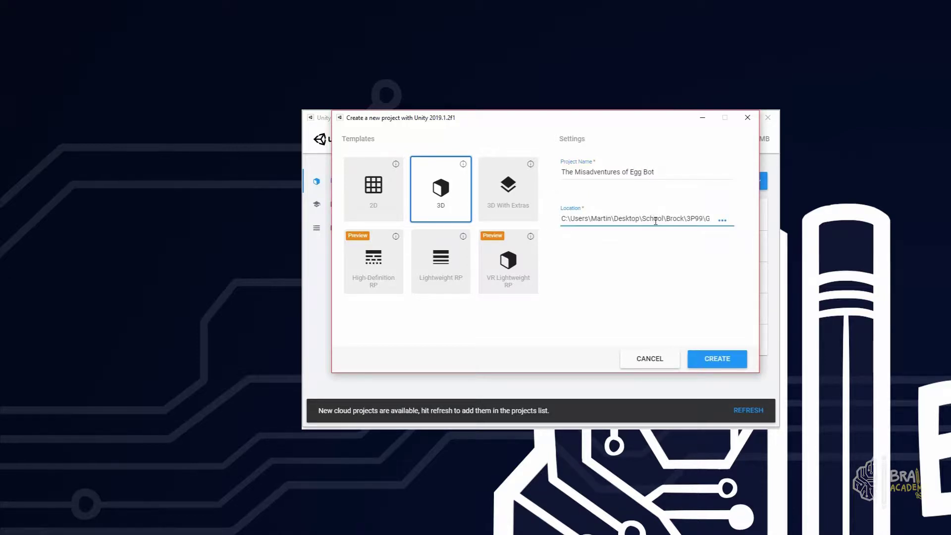
{"action": "left_click", "coordinate": [723, 220]}
{"action": "right_click", "coordinate": [548, 252]}
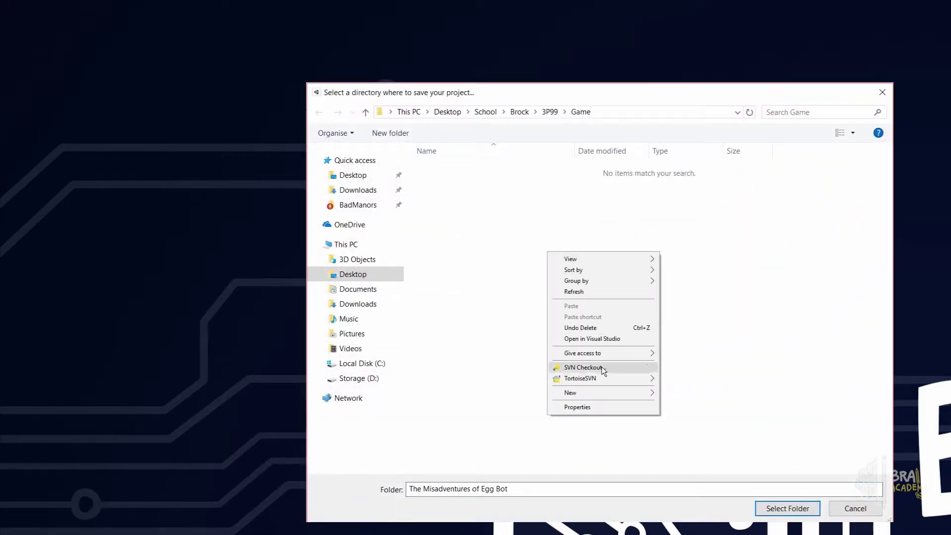
{"action": "left_click", "coordinate": [690, 389]}
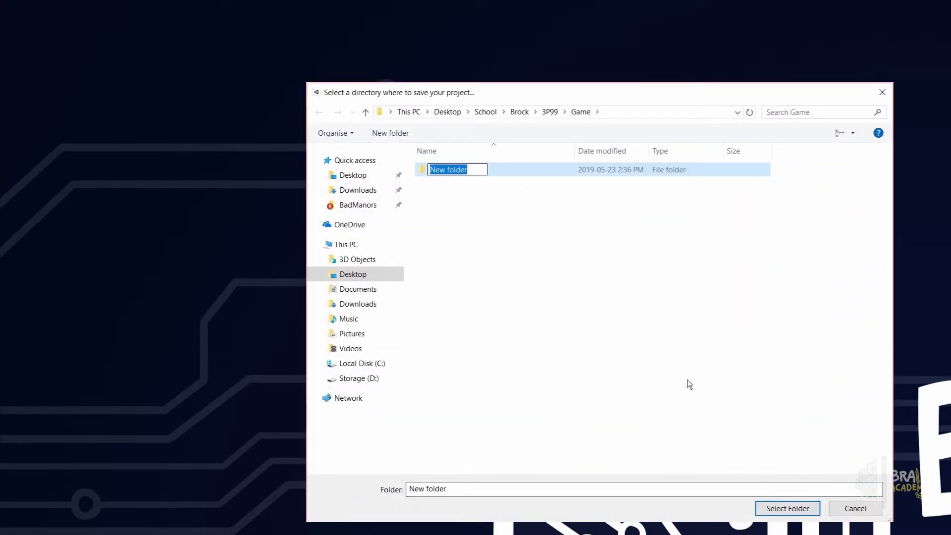
{"action": "type", "text": "THe M"}
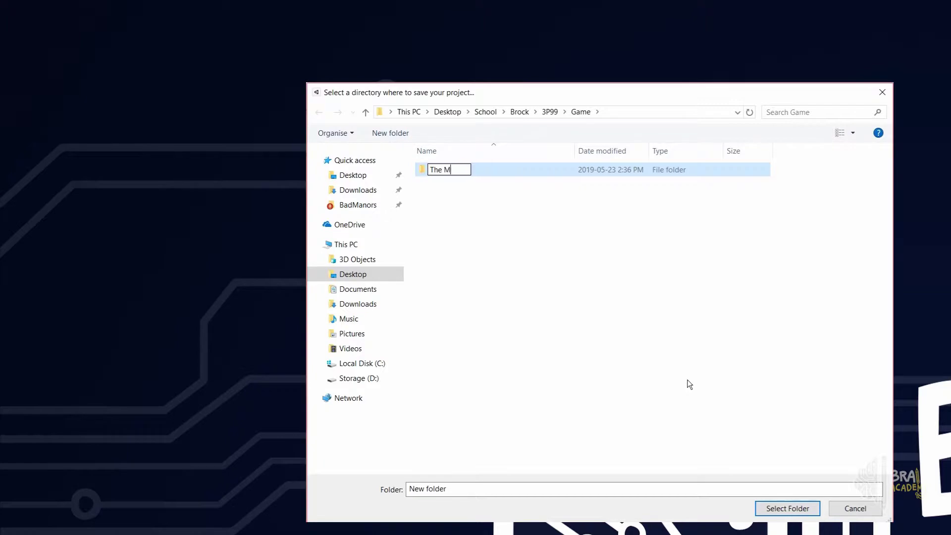
{"action": "type", "text": "isadventures of Egg Bot"}
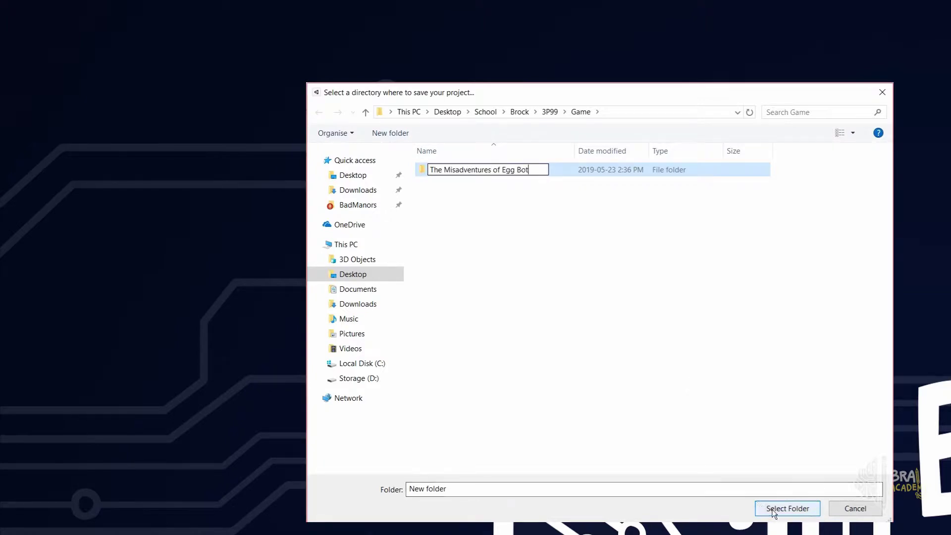
{"action": "key", "text": "Return"}
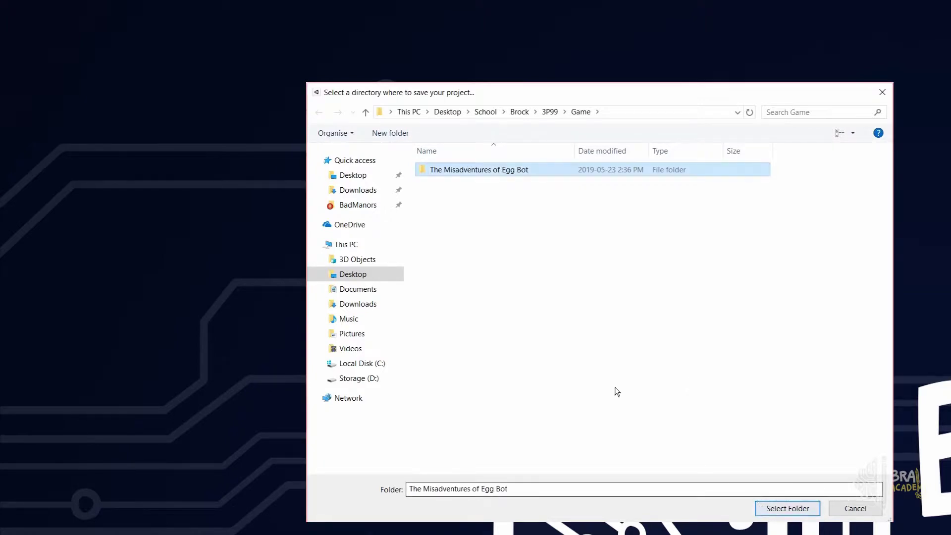
{"action": "key", "text": "Return"}
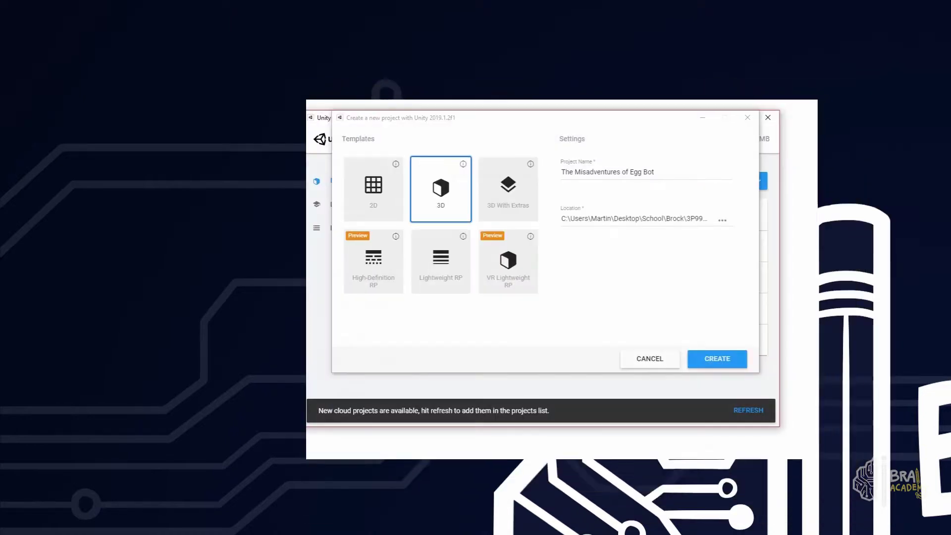
Create the project so it opens in the Unity 2019.1.2f1 editor on SampleScene.
{"action": "left_click", "coordinate": [713, 362]}
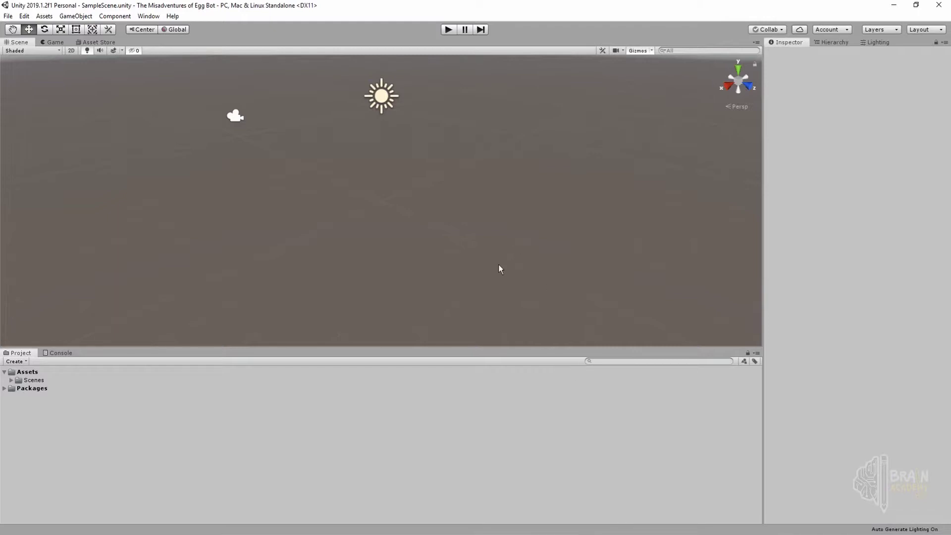
Select the Main Camera and Directional Light in the Hierarchy and scene to inspect them.
{"action": "left_click", "coordinate": [835, 43]}
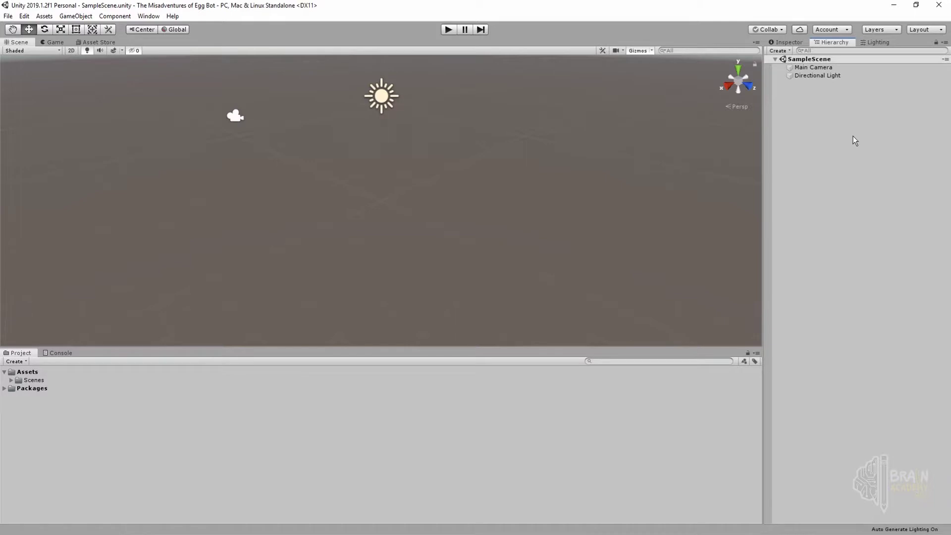
{"action": "left_click", "coordinate": [827, 69]}
{"action": "left_click", "coordinate": [828, 76]}
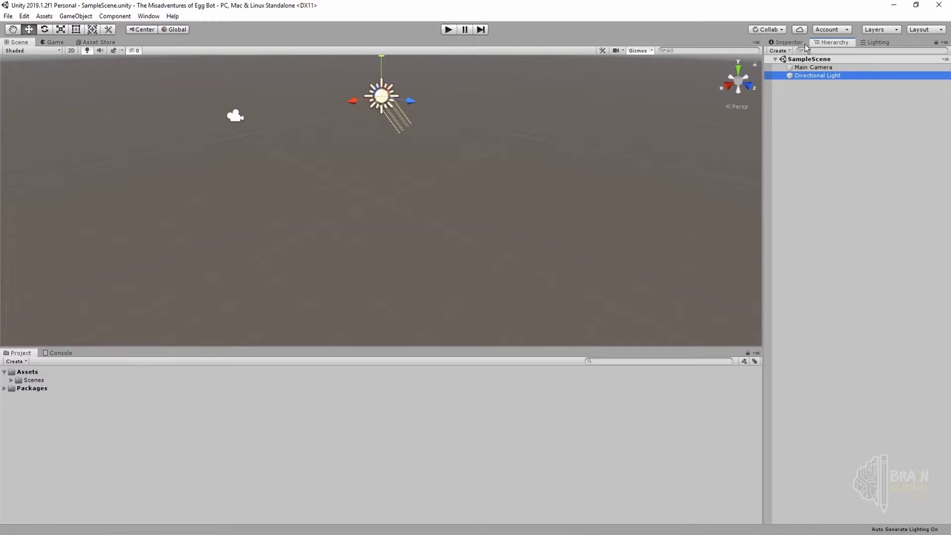
{"action": "left_click", "coordinate": [792, 43]}
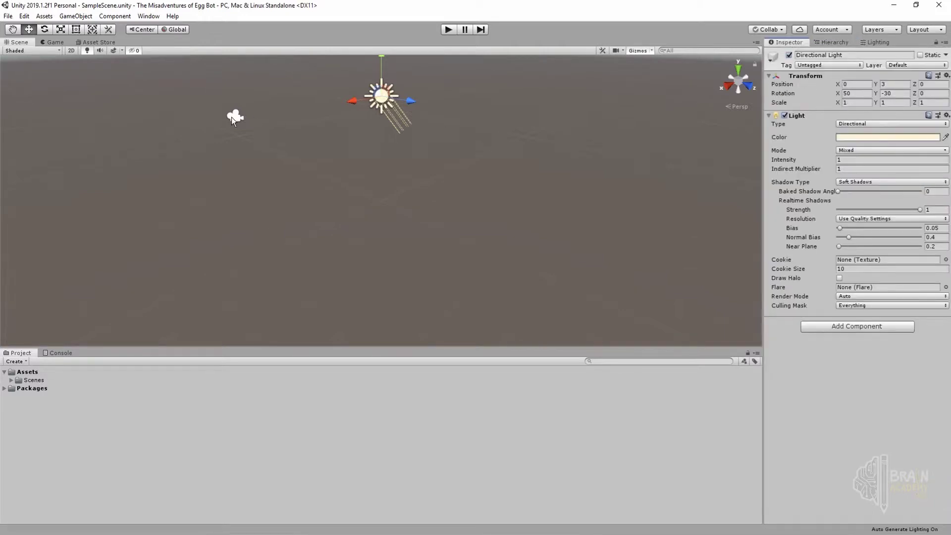
{"action": "left_click", "coordinate": [231, 117]}
{"action": "left_click", "coordinate": [383, 95]}
Check the Console, then expand the Scenes folder in the Project panel to reveal SampleScene.
{"action": "left_click", "coordinate": [60, 352]}
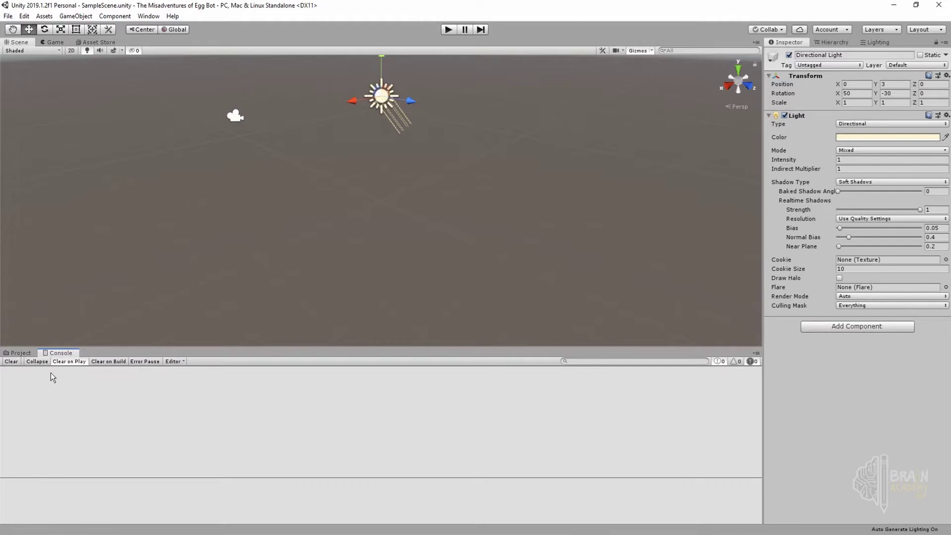
{"action": "left_click", "coordinate": [21, 353]}
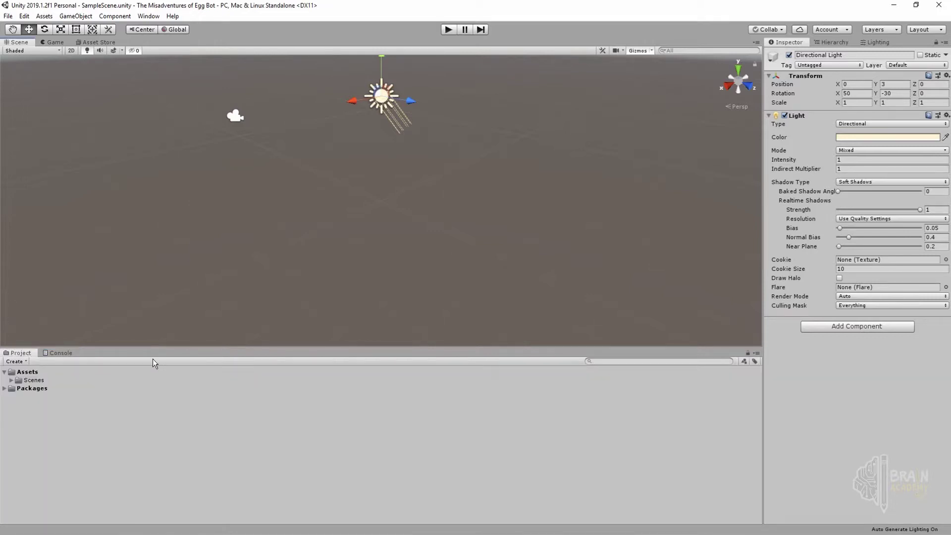
{"action": "left_click", "coordinate": [11, 381]}
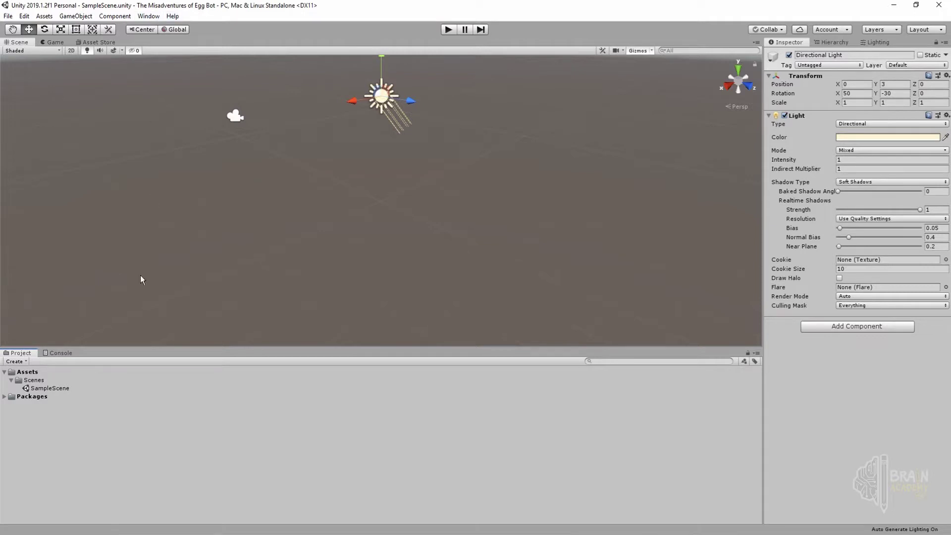
{"action": "left_click", "coordinate": [61, 353]}
{"action": "left_click", "coordinate": [20, 353]}
Dock the Game view left of the Scene view, widen it, and keep its 16:9 aspect.
{"action": "left_click", "coordinate": [54, 42]}
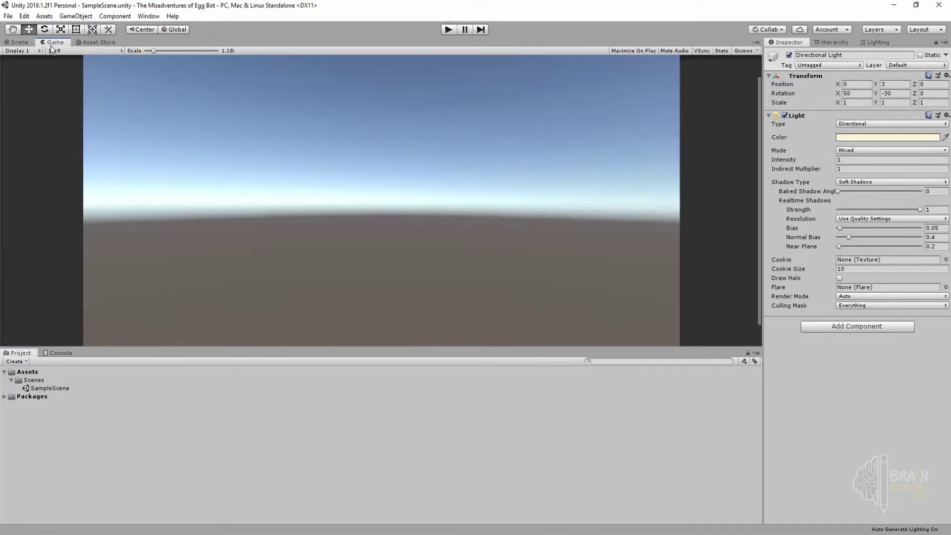
{"action": "left_click_drag", "start_coordinate": [26, 43], "coordinate": [114, 120]}
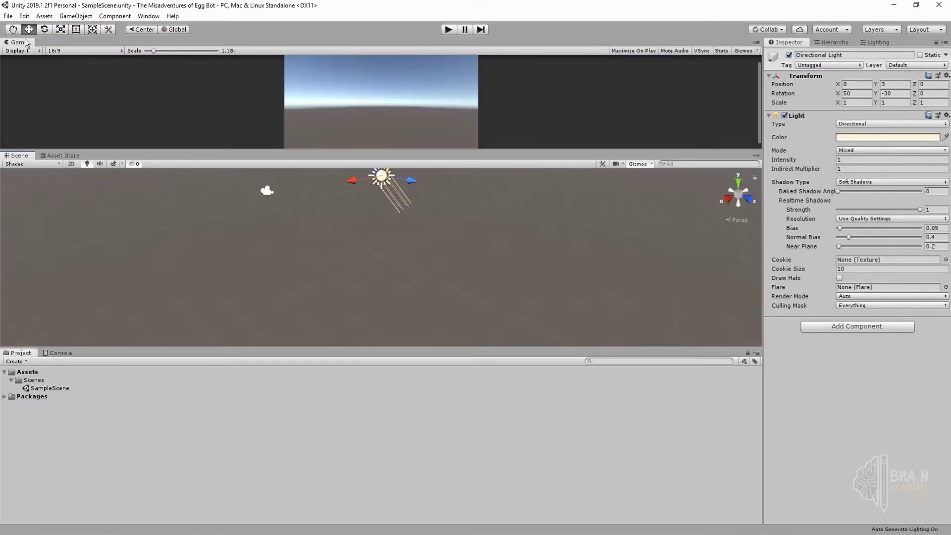
{"action": "left_click_drag", "start_coordinate": [25, 43], "coordinate": [82, 154]}
{"action": "left_click_drag", "start_coordinate": [49, 44], "coordinate": [2, 77]}
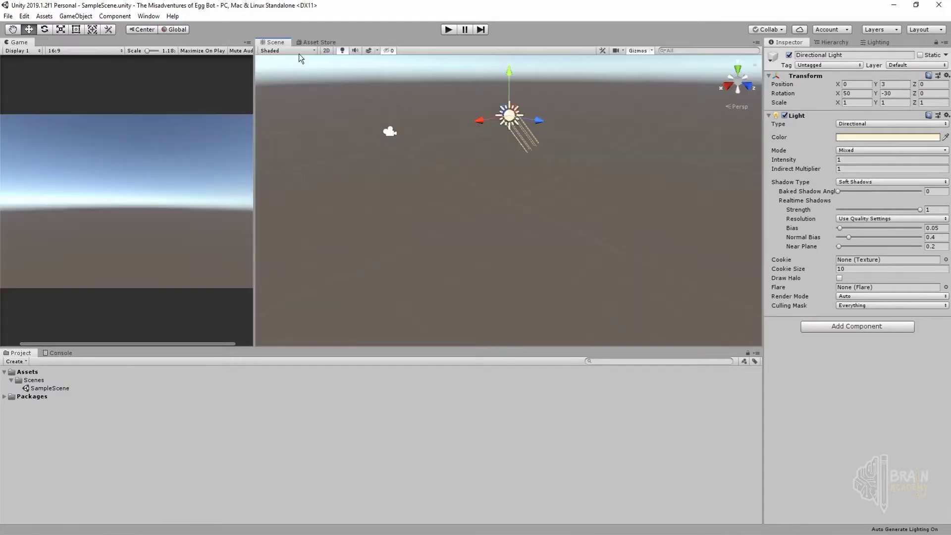
{"action": "left_click_drag", "start_coordinate": [254, 155], "coordinate": [391, 160]}
{"action": "left_click", "coordinate": [63, 51]}
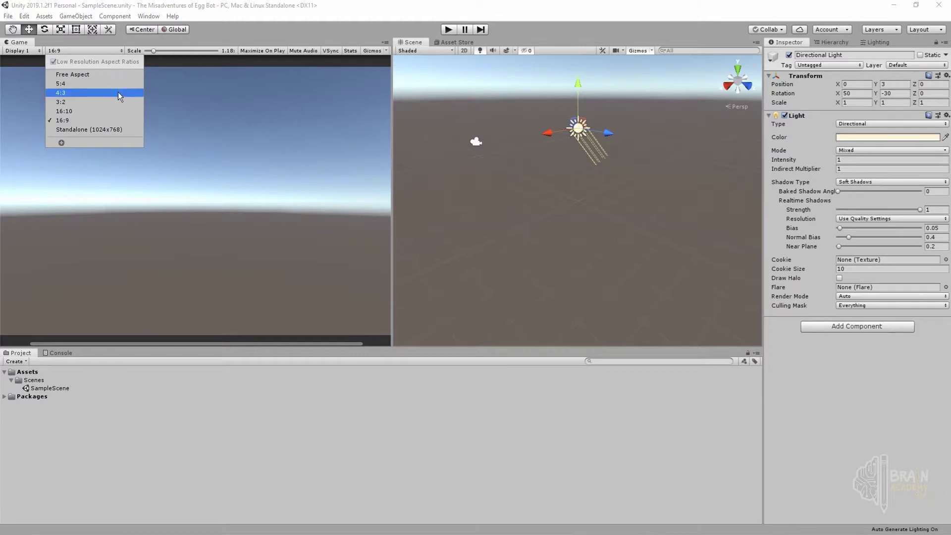
{"action": "left_click", "coordinate": [87, 55]}
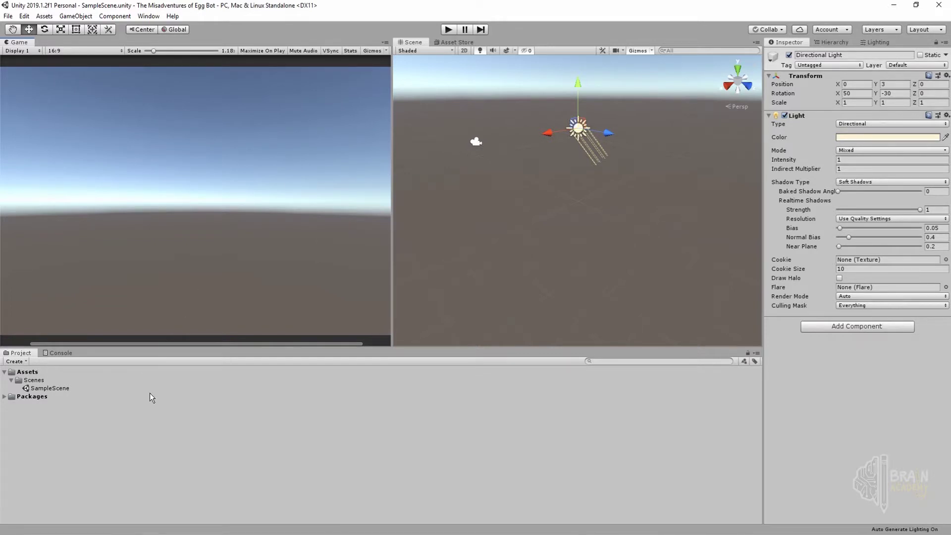
Save the current scene as MainScene.
{"action": "left_click", "coordinate": [21, 17]}
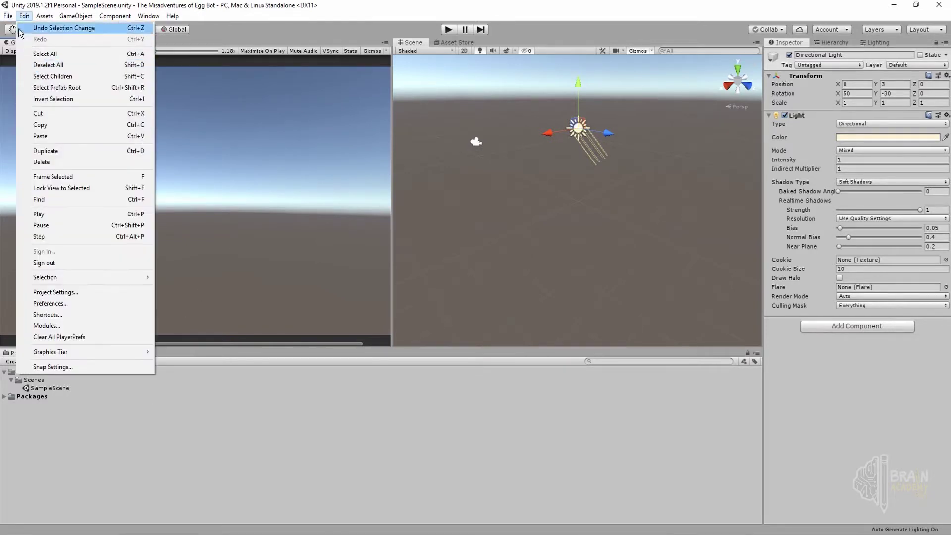
{"action": "mouse_move", "coordinate": [8, 16]}
{"action": "left_click", "coordinate": [21, 66]}
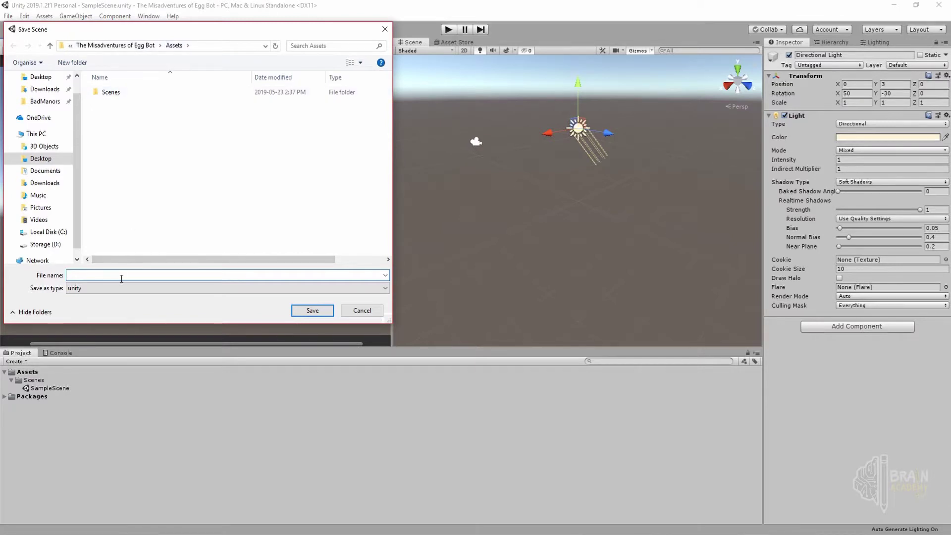
{"action": "type", "text": "MainScene"}
{"action": "left_click", "coordinate": [309, 311]}
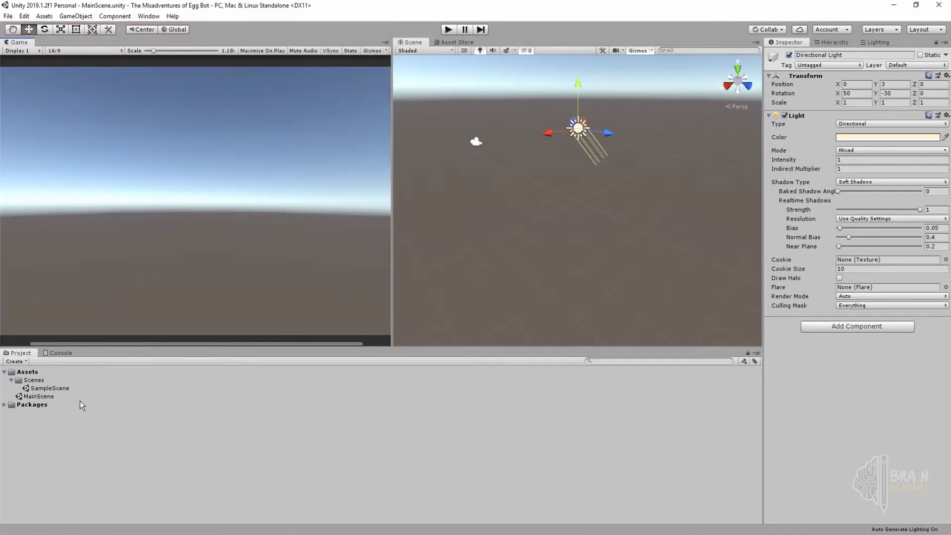
Delete the SampleScene asset from the project.
{"action": "left_click", "coordinate": [49, 396]}
{"action": "left_click", "coordinate": [52, 389]}
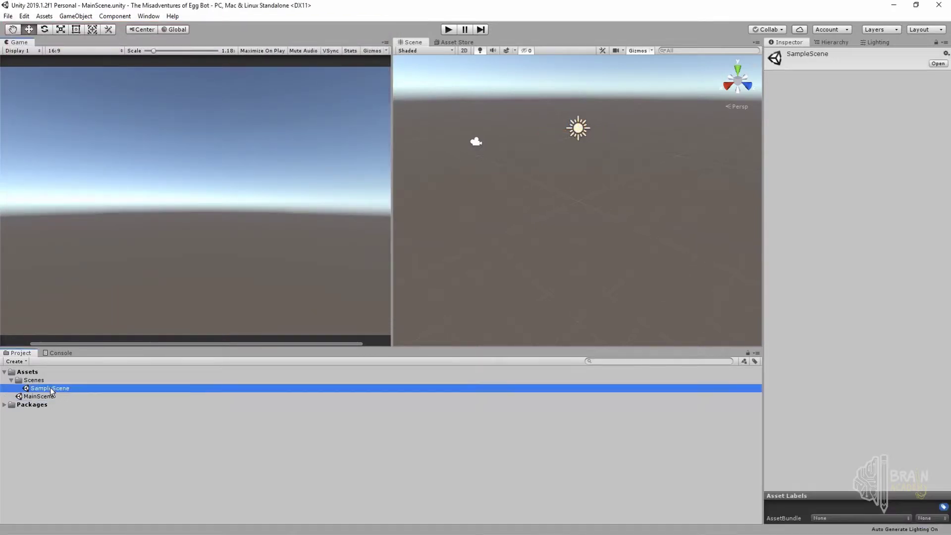
{"action": "key", "text": "Delete"}
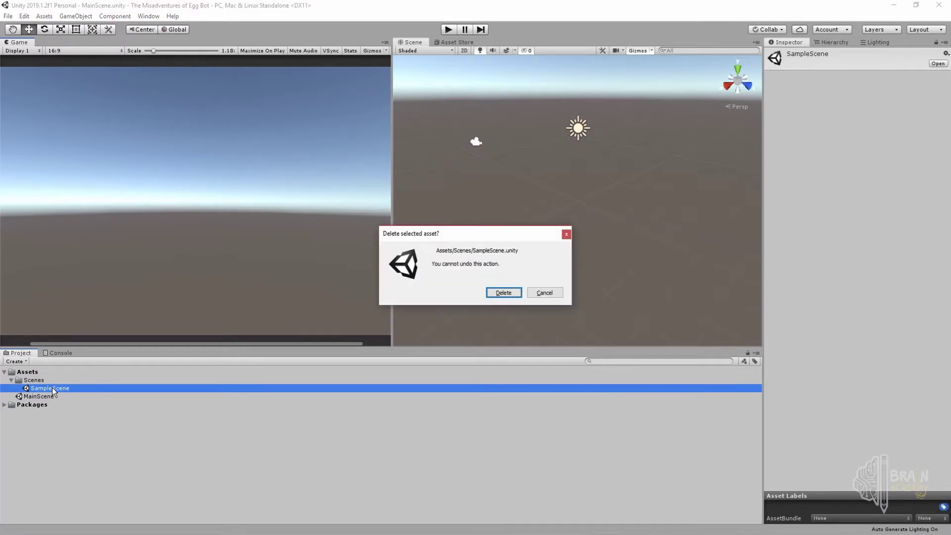
{"action": "left_click", "coordinate": [511, 294]}
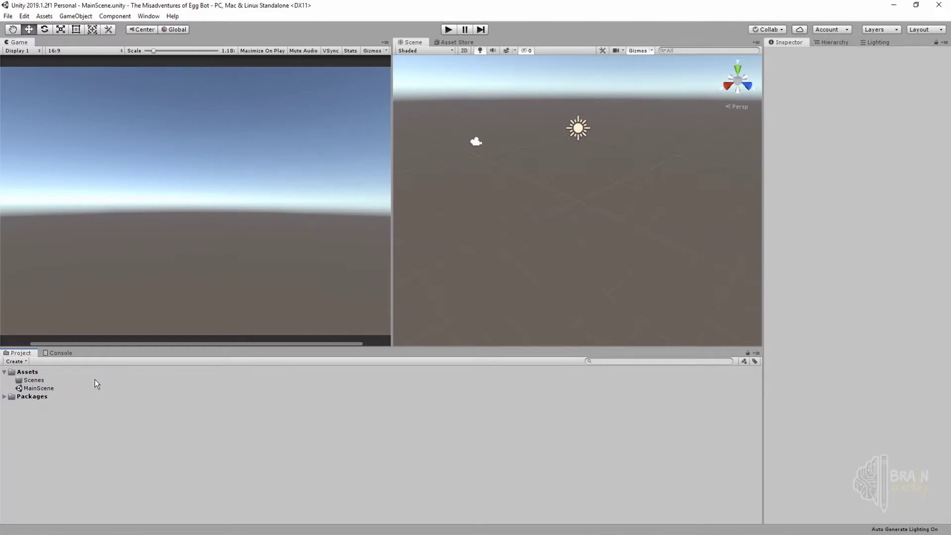
Create a 'Scene Assets' folder inside Assets.
{"action": "left_click", "coordinate": [31, 372]}
{"action": "right_click", "coordinate": [36, 375]}
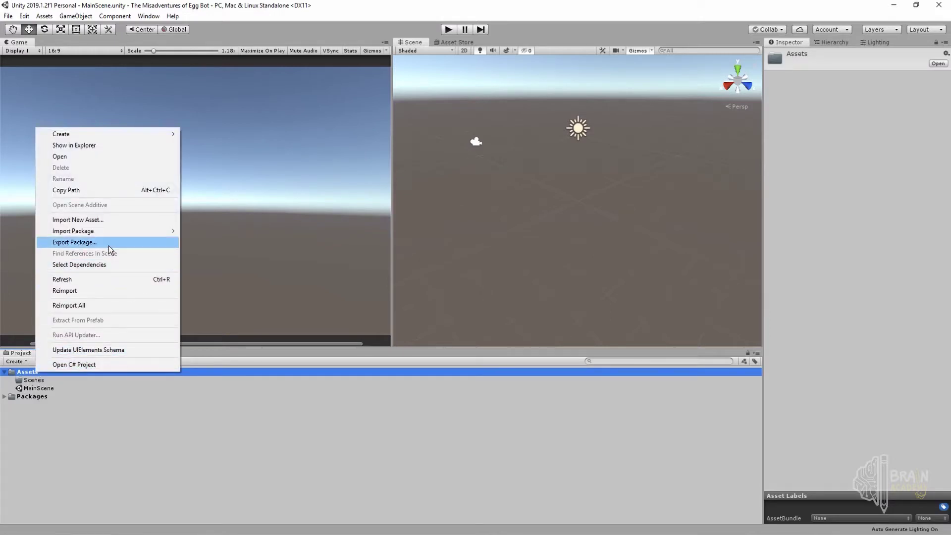
{"action": "mouse_move", "coordinate": [117, 138]}
{"action": "left_click", "coordinate": [204, 135]}
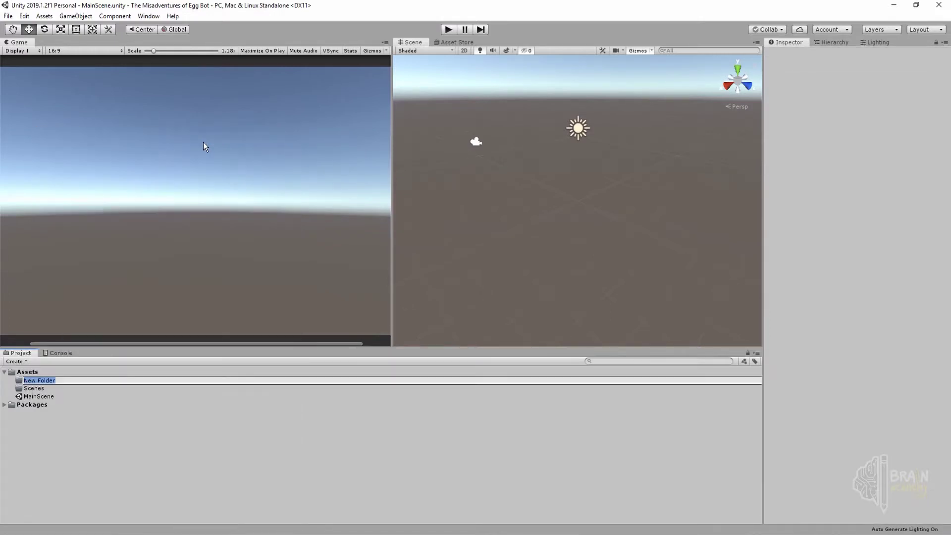
{"action": "type", "text": "Scene Assets"}
{"action": "key", "text": "Return"}
Add 'Scripts' and 'Prefabs' folders under Assets.
{"action": "right_click", "coordinate": [35, 373]}
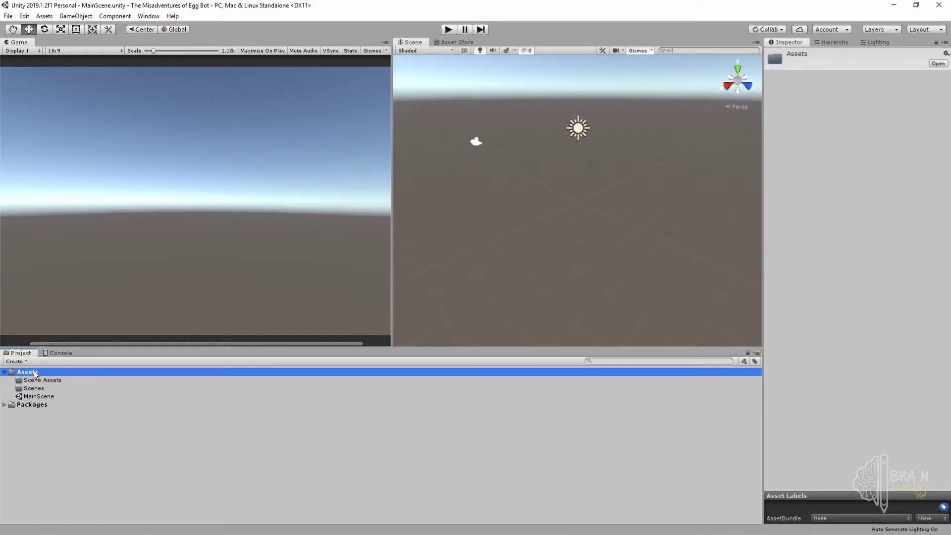
{"action": "mouse_move", "coordinate": [142, 133]}
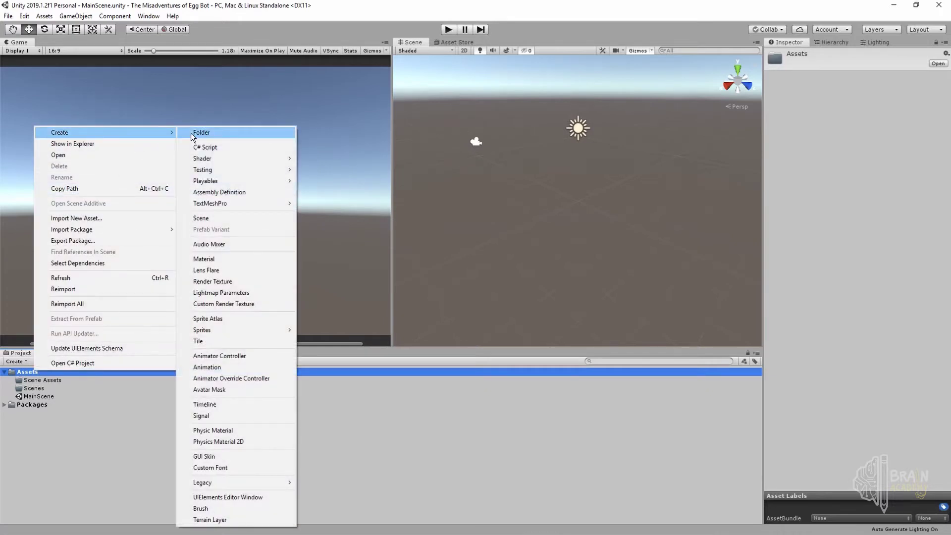
{"action": "left_click", "coordinate": [191, 133]}
{"action": "type", "text": "Scripts"}
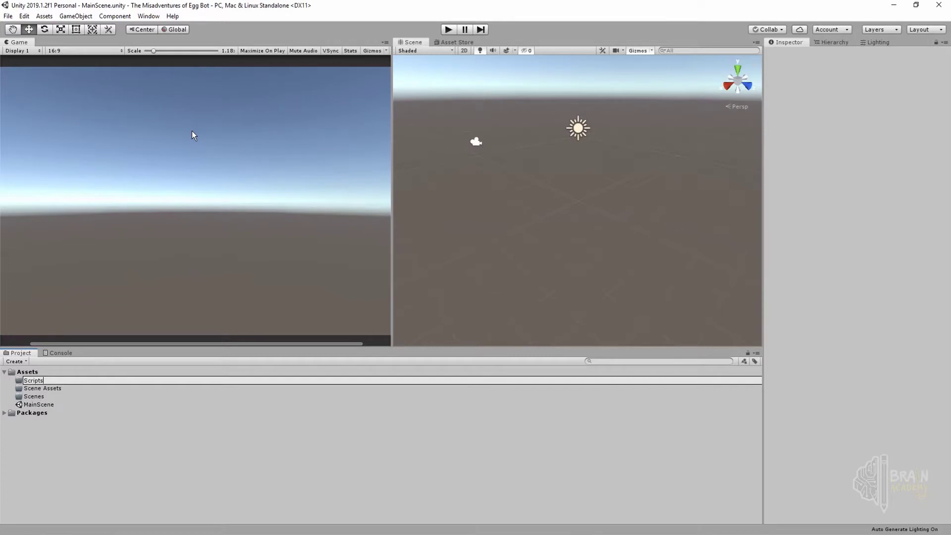
{"action": "key", "text": "Return"}
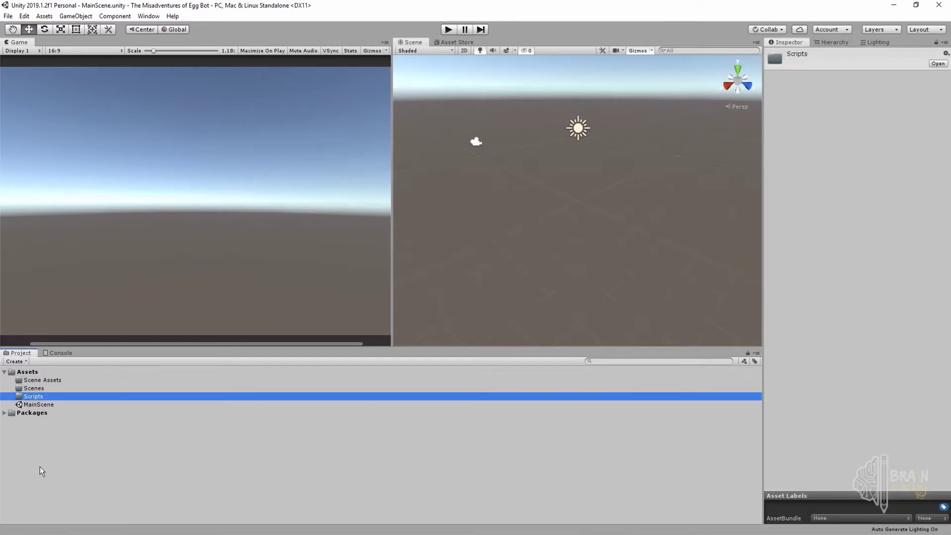
{"action": "right_click", "coordinate": [37, 372]}
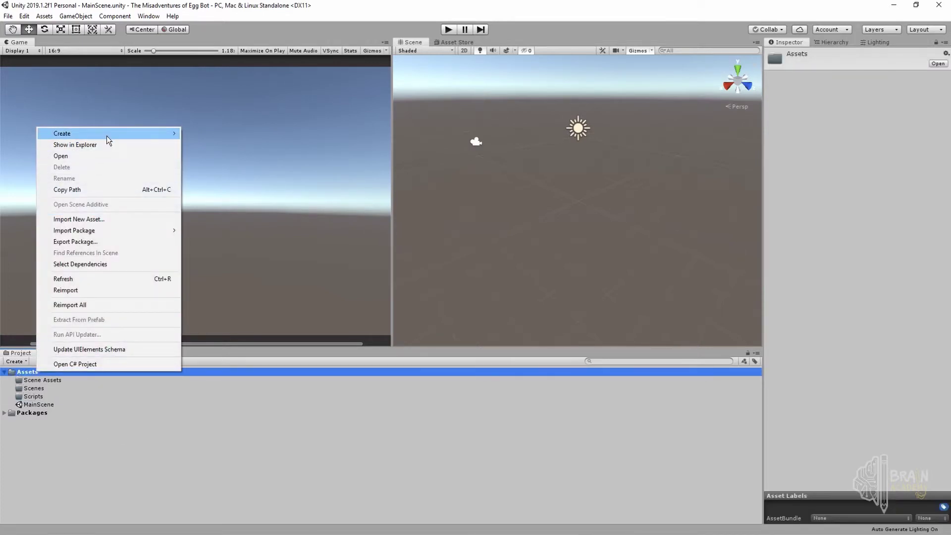
{"action": "mouse_move", "coordinate": [106, 135]}
{"action": "left_click", "coordinate": [207, 132]}
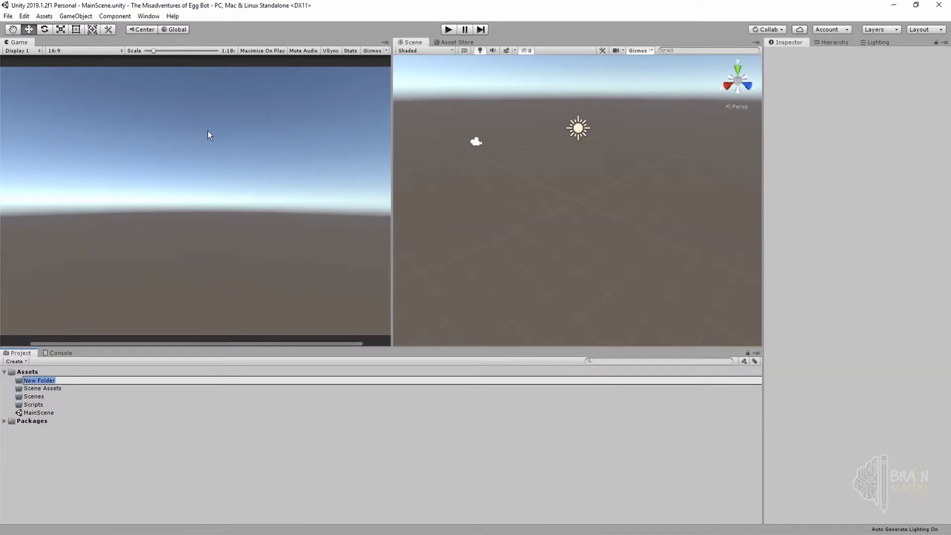
{"action": "type", "text": "Prefabs"}
{"action": "key", "text": "Return"}
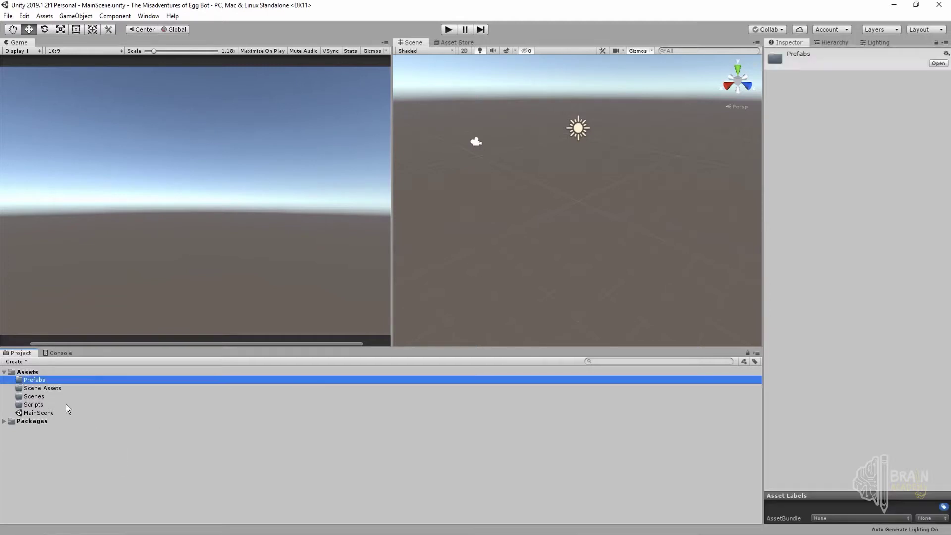
Create '2D Assets' and '3D Assets' subfolders inside Scene Assets.
{"action": "right_click", "coordinate": [49, 389]}
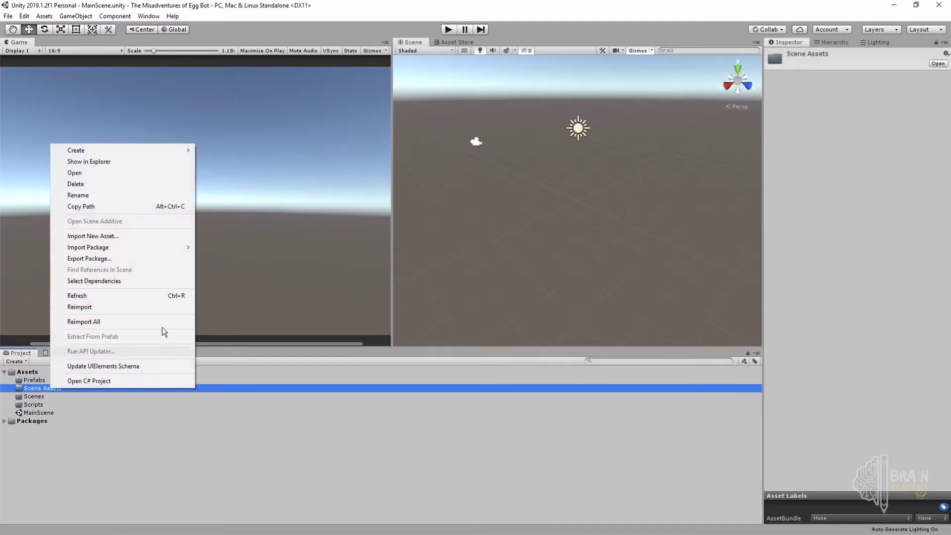
{"action": "mouse_move", "coordinate": [179, 150]}
{"action": "left_click", "coordinate": [218, 150]}
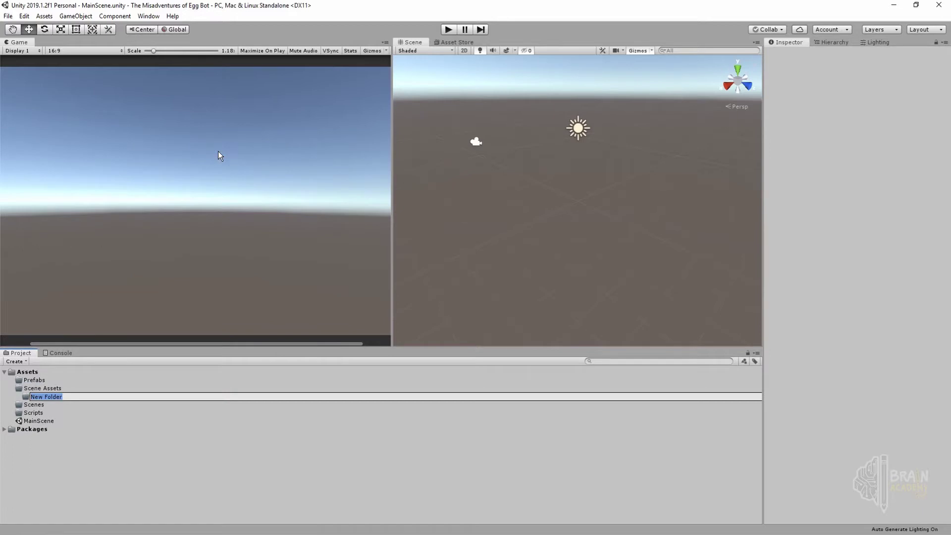
{"action": "type", "text": "2D Assets"}
{"action": "key", "text": "Return"}
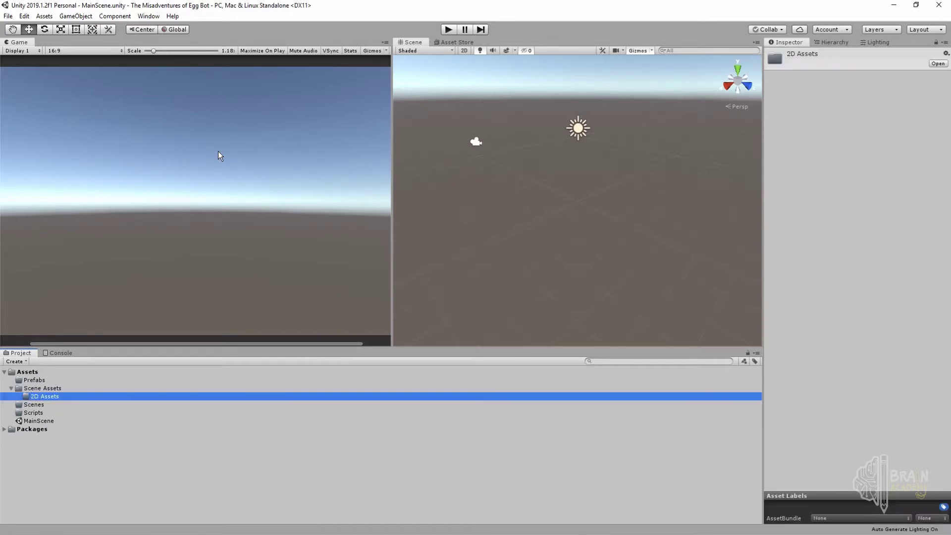
{"action": "right_click", "coordinate": [55, 386]}
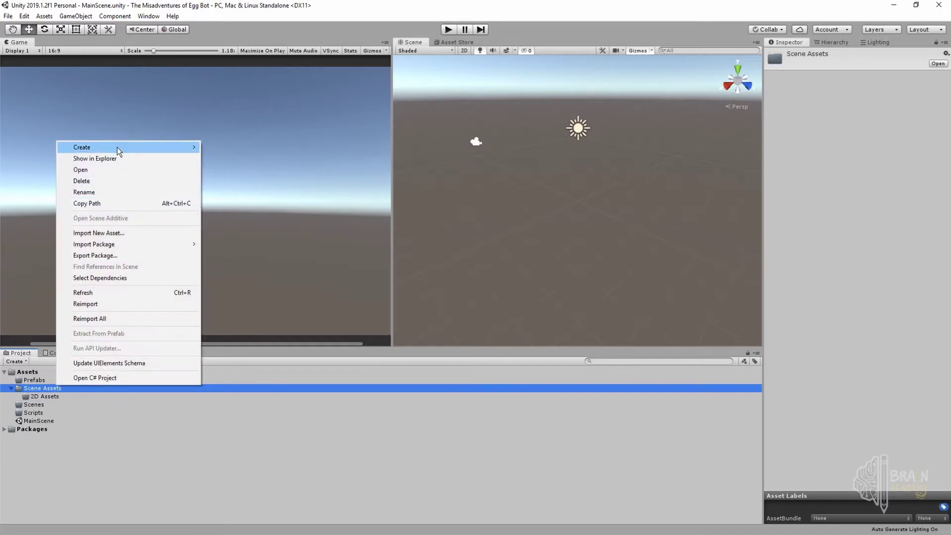
{"action": "mouse_move", "coordinate": [118, 146]}
{"action": "left_click", "coordinate": [219, 149]}
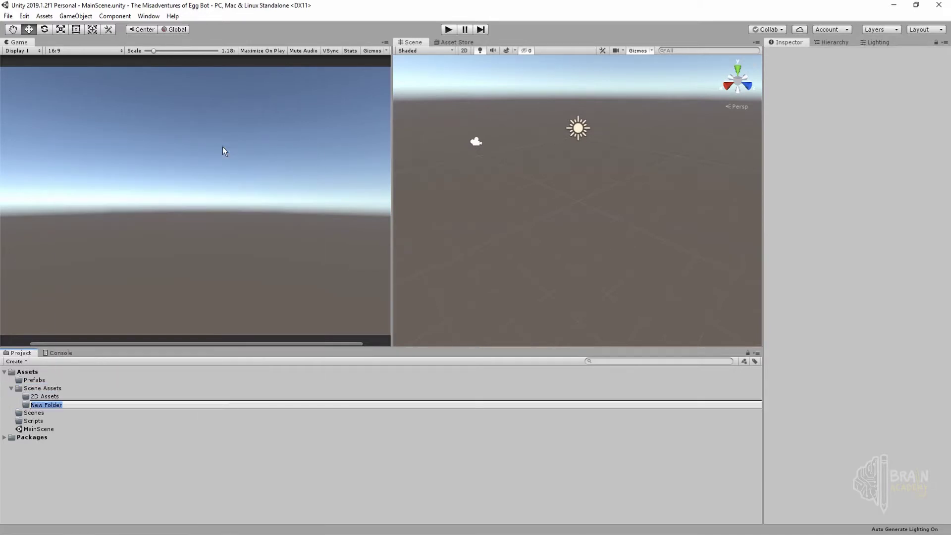
{"action": "type", "text": "3D Assets"}
{"action": "key", "text": "Return"}
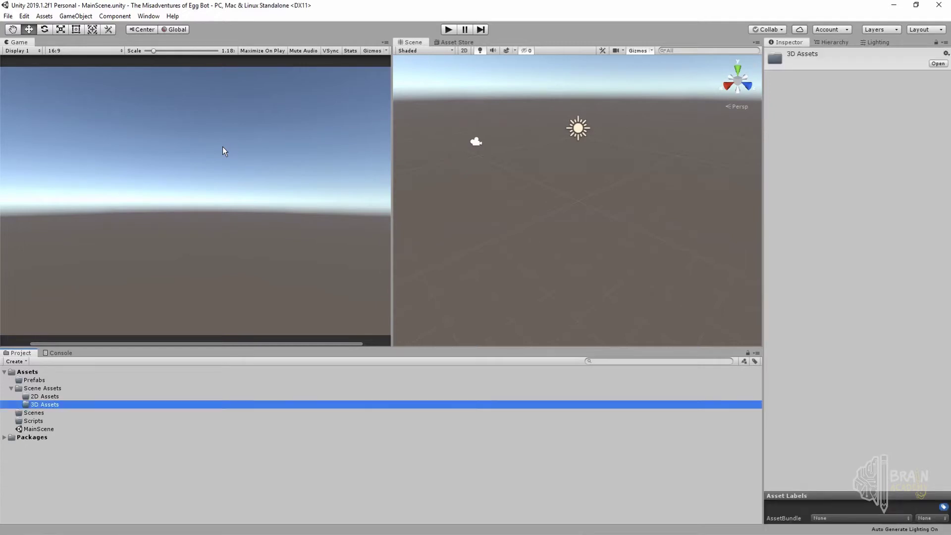
Add 'Textures' and 'Audio' subfolders inside Scene Assets.
{"action": "right_click", "coordinate": [38, 388]}
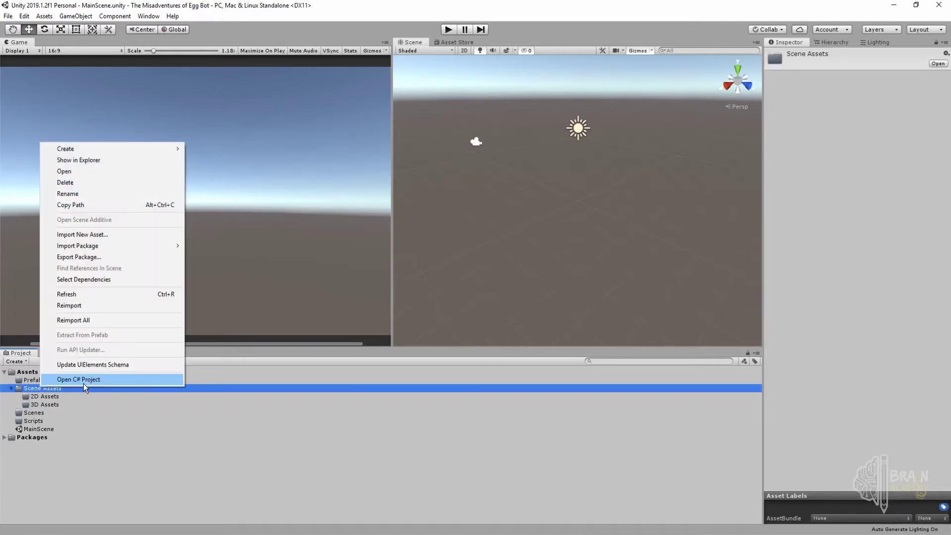
{"action": "mouse_move", "coordinate": [158, 148]}
{"action": "left_click", "coordinate": [219, 147]}
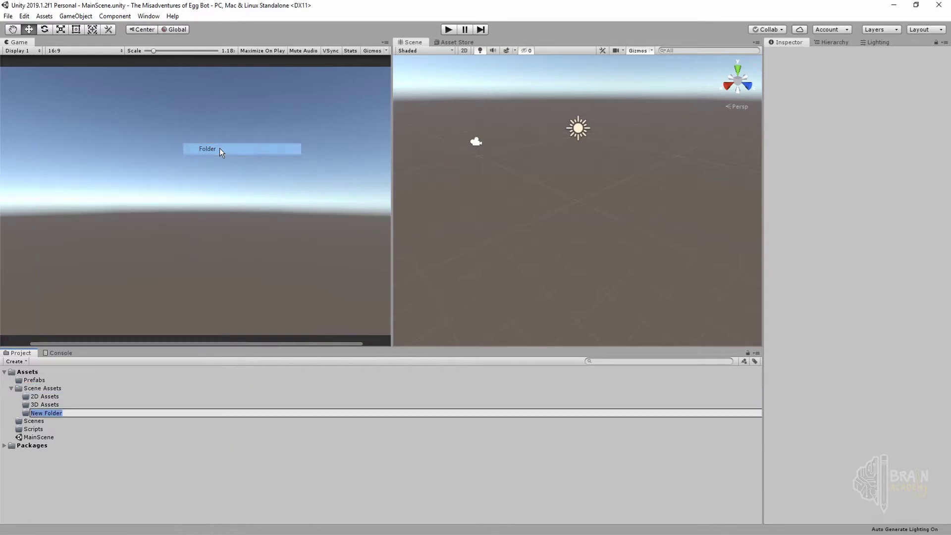
{"action": "type", "text": "S"}
{"action": "key", "text": "BackSpace"}
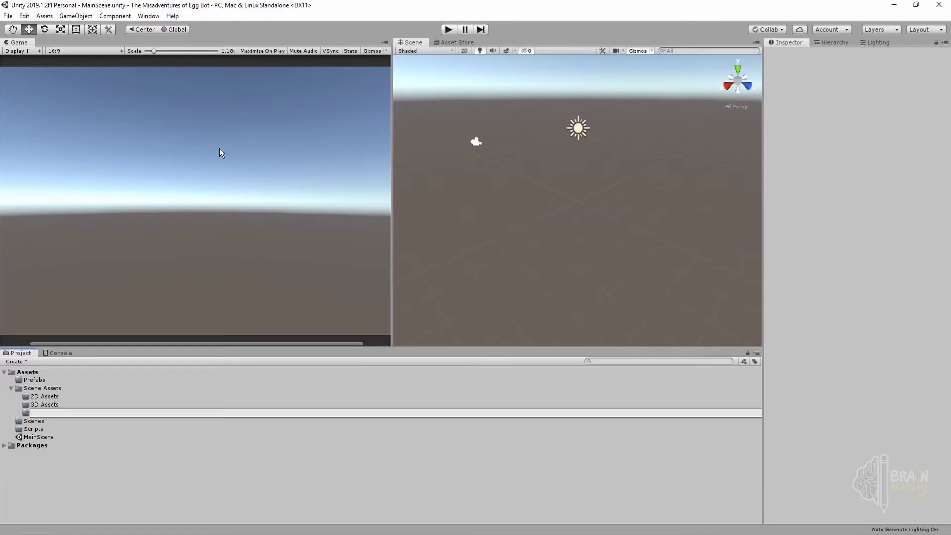
{"action": "type", "text": "Textures"}
{"action": "key", "text": "Return"}
{"action": "left_click", "coordinate": [44, 388]}
{"action": "right_click", "coordinate": [44, 388]}
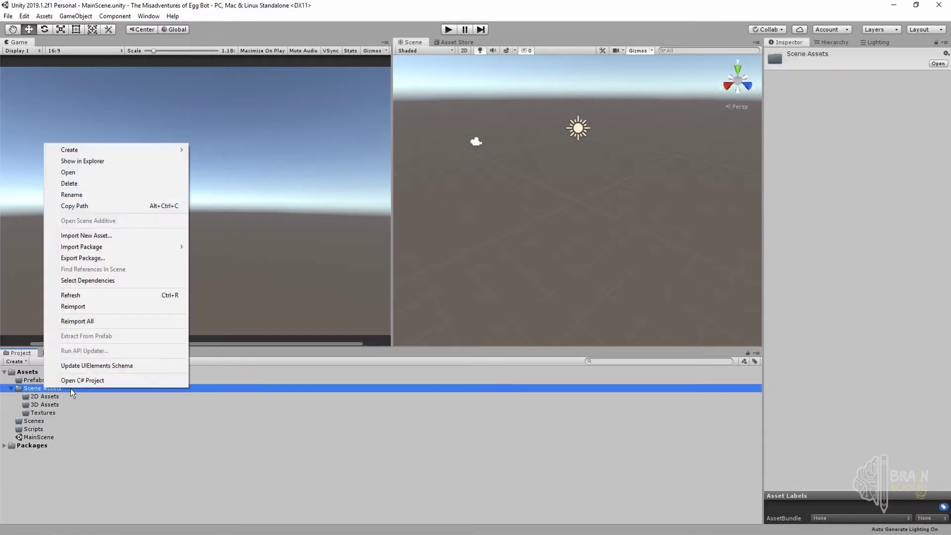
{"action": "mouse_move", "coordinate": [120, 152]}
{"action": "left_click", "coordinate": [220, 147]}
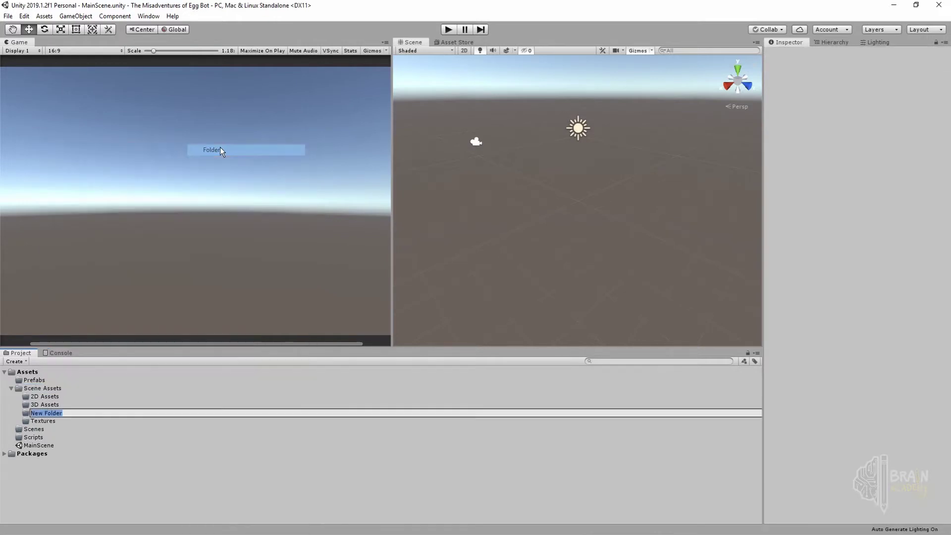
{"action": "type", "text": "Audio"}
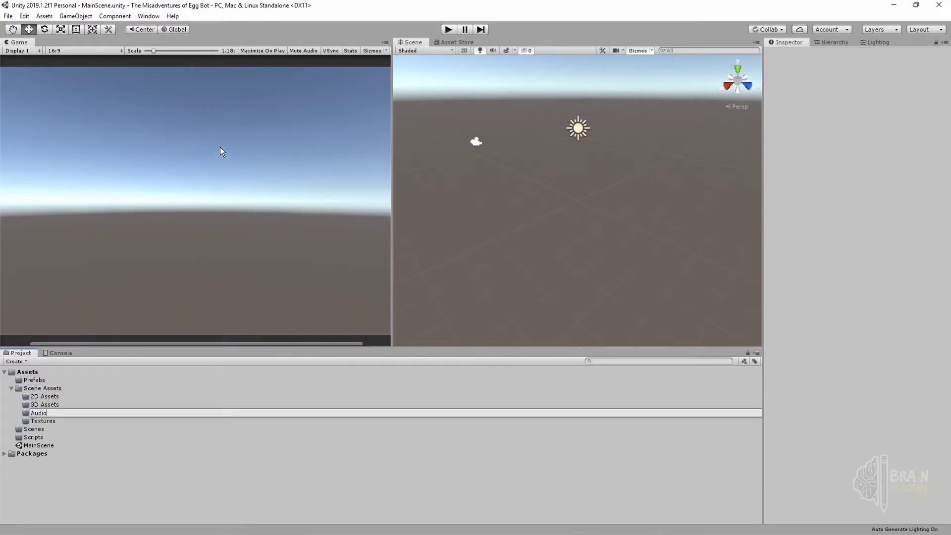
{"action": "key", "text": "Return"}
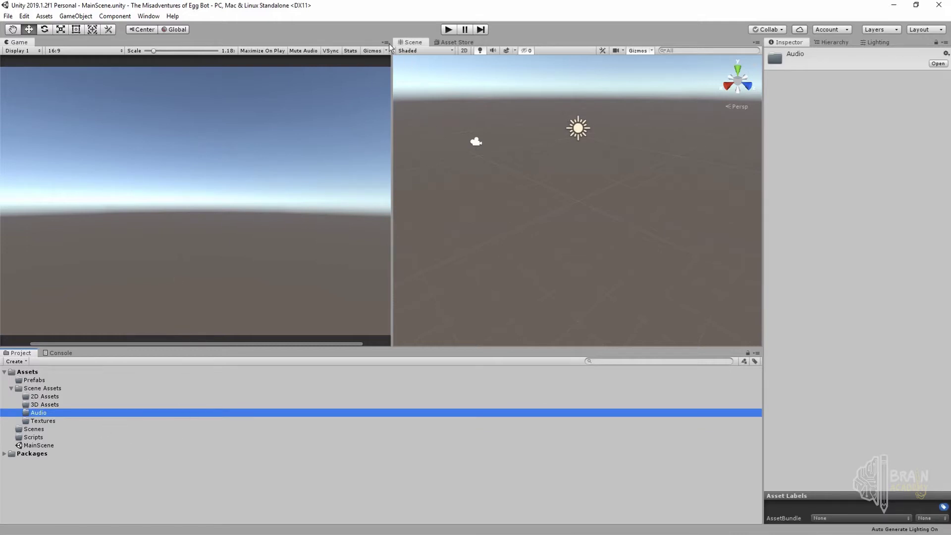
Dock the Game view beside the Scene view and open the Asset Store in the editor.
{"action": "left_click_drag", "start_coordinate": [18, 42], "coordinate": [434, 44]}
{"action": "left_click", "coordinate": [17, 43]}
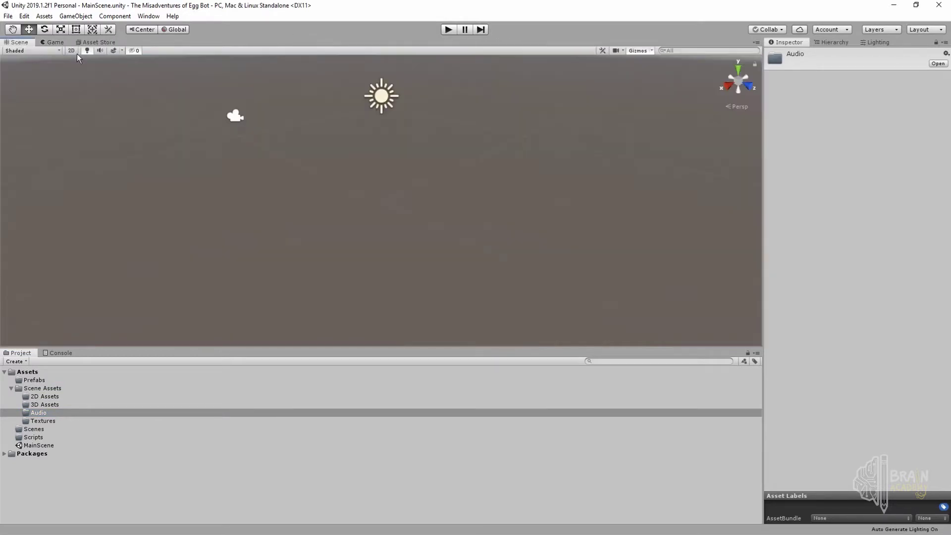
{"action": "left_click", "coordinate": [150, 17]}
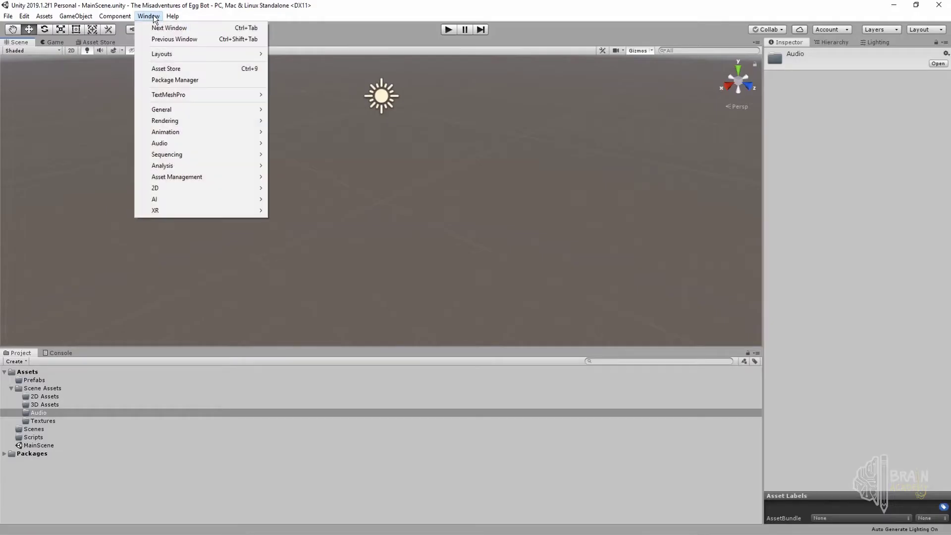
{"action": "left_click", "coordinate": [113, 44]}
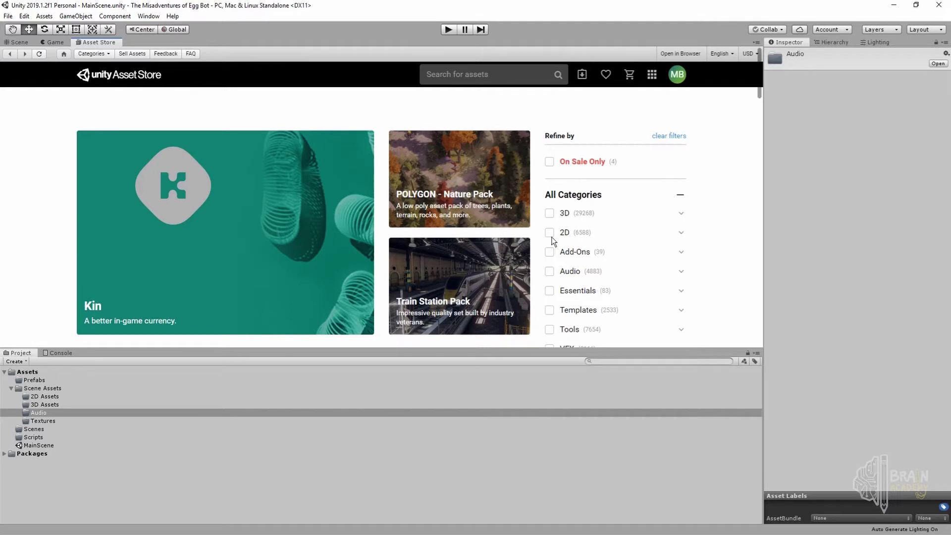
Browse the Asset Store featured page, then filter and browse the 3D category.
{"action": "scroll", "coordinate": [545, 237], "scroll_direction": "down", "scroll_amount": 10}
{"action": "scroll", "coordinate": [534, 236], "scroll_direction": "up", "scroll_amount": 3}
{"action": "scroll", "coordinate": [534, 236], "scroll_direction": "down", "scroll_amount": 17}
{"action": "scroll", "coordinate": [534, 236], "scroll_direction": "up", "scroll_amount": 20}
{"action": "scroll", "coordinate": [534, 234], "scroll_direction": "up", "scroll_amount": 3}
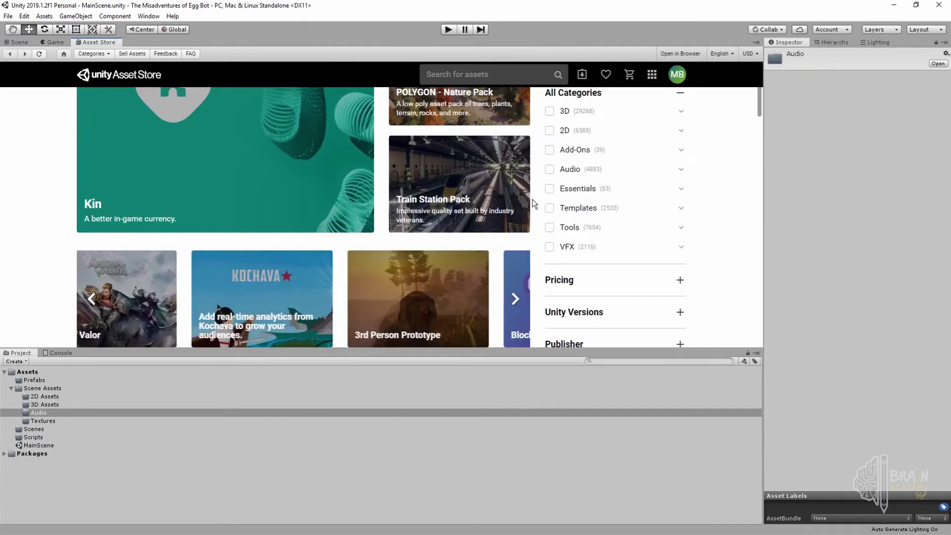
{"action": "left_click", "coordinate": [549, 111]}
{"action": "scroll", "coordinate": [536, 206], "scroll_direction": "up", "scroll_amount": 2}
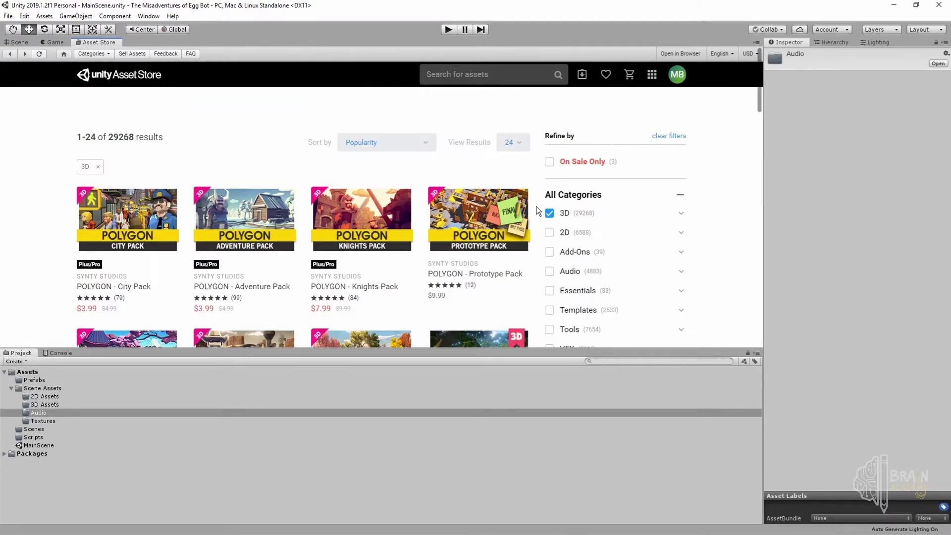
{"action": "scroll", "coordinate": [536, 206], "scroll_direction": "down", "scroll_amount": 9}
{"action": "scroll", "coordinate": [536, 206], "scroll_direction": "down", "scroll_amount": 6}
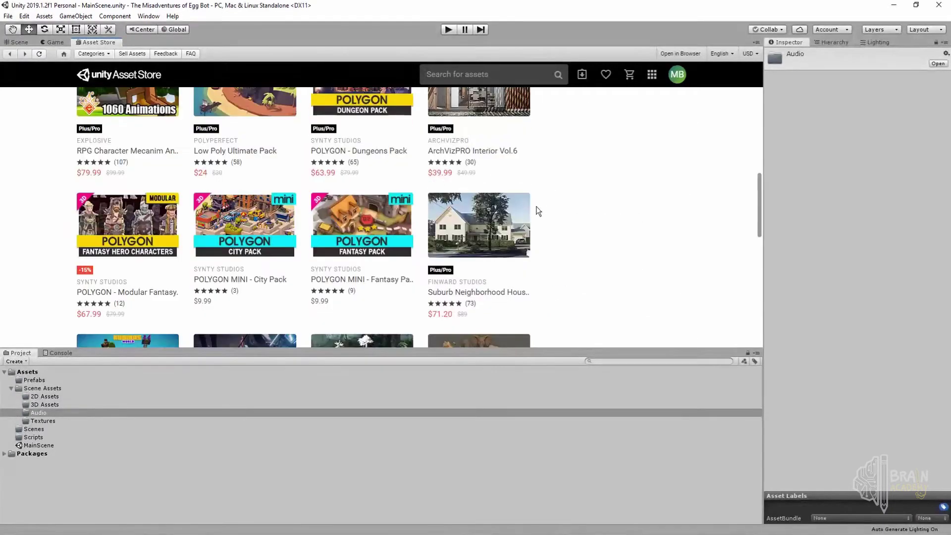
{"action": "scroll", "coordinate": [537, 206], "scroll_direction": "up", "scroll_amount": 12}
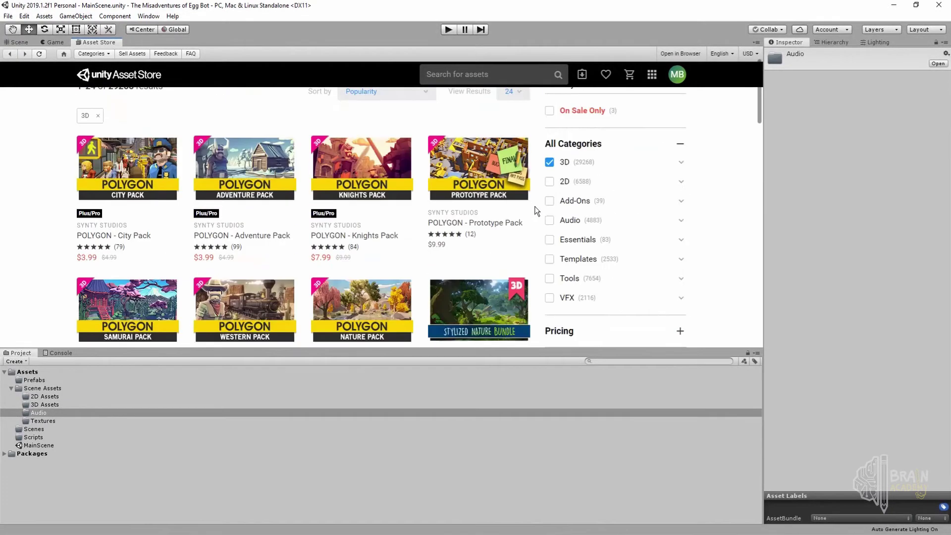
Filter the store to 2D assets, browse them, and clear the filter.
{"action": "left_click", "coordinate": [550, 231]}
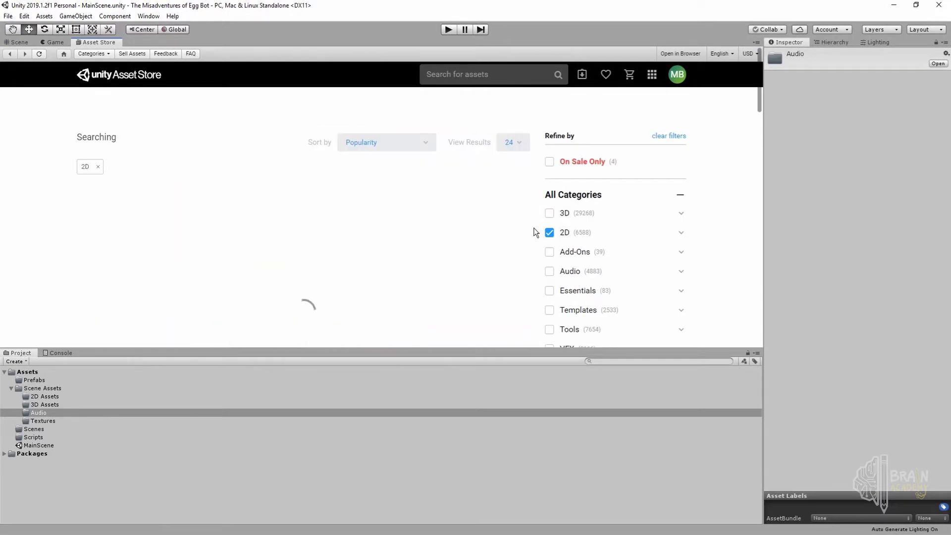
{"action": "scroll", "coordinate": [535, 231], "scroll_direction": "down", "scroll_amount": 2}
{"action": "scroll", "coordinate": [535, 232], "scroll_direction": "down", "scroll_amount": 6}
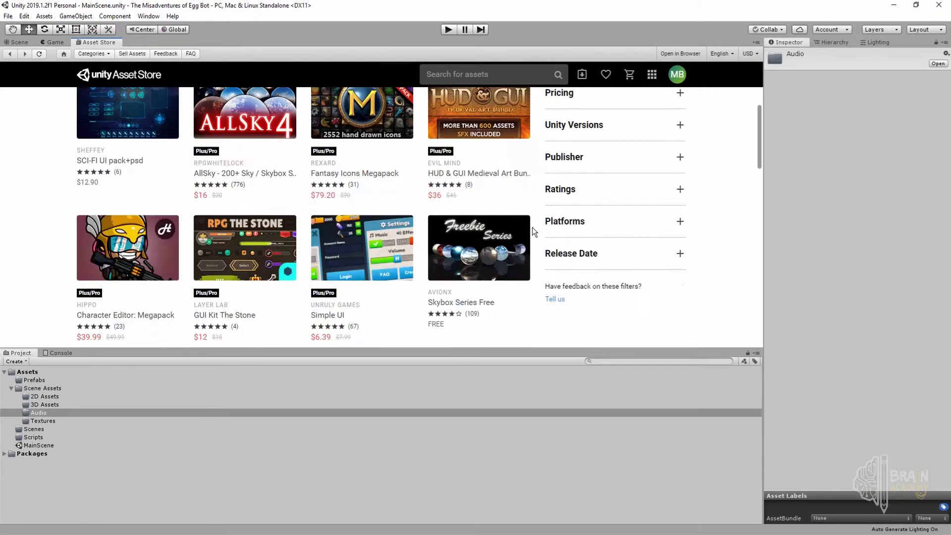
{"action": "scroll", "coordinate": [535, 231], "scroll_direction": "up", "scroll_amount": 3}
{"action": "scroll", "coordinate": [534, 232], "scroll_direction": "up", "scroll_amount": 2}
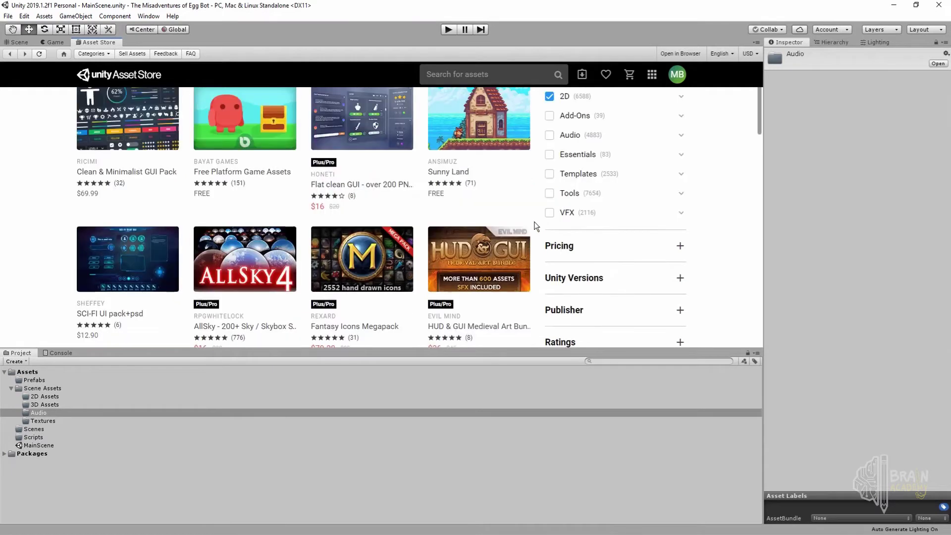
{"action": "left_click", "coordinate": [550, 98]}
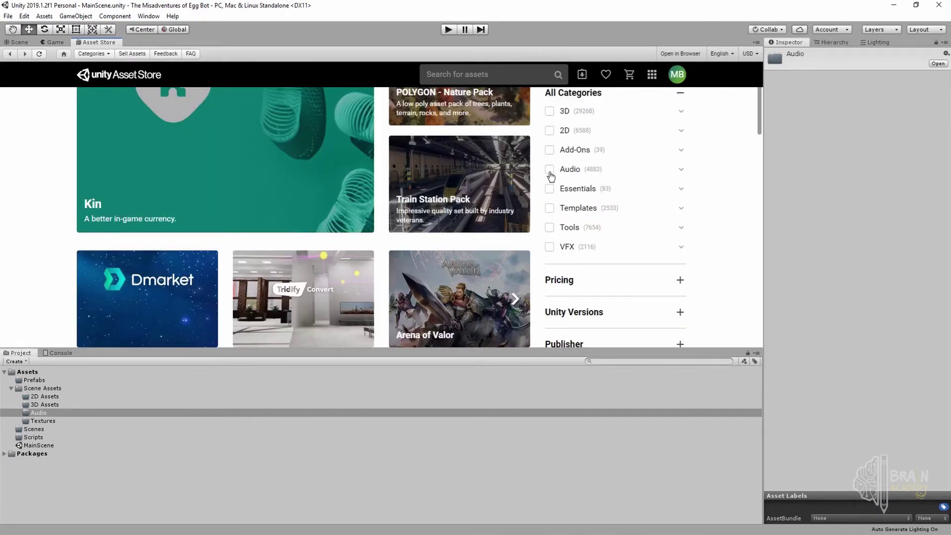
Browse the Audio category results, then switch the filter to Tools and browse those.
{"action": "left_click", "coordinate": [549, 169]}
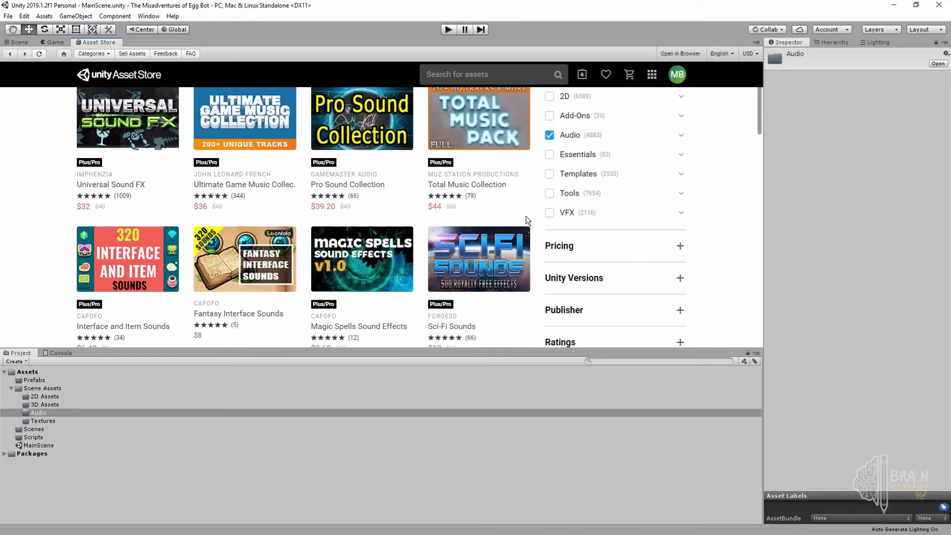
{"action": "scroll", "coordinate": [533, 220], "scroll_direction": "down", "scroll_amount": 4}
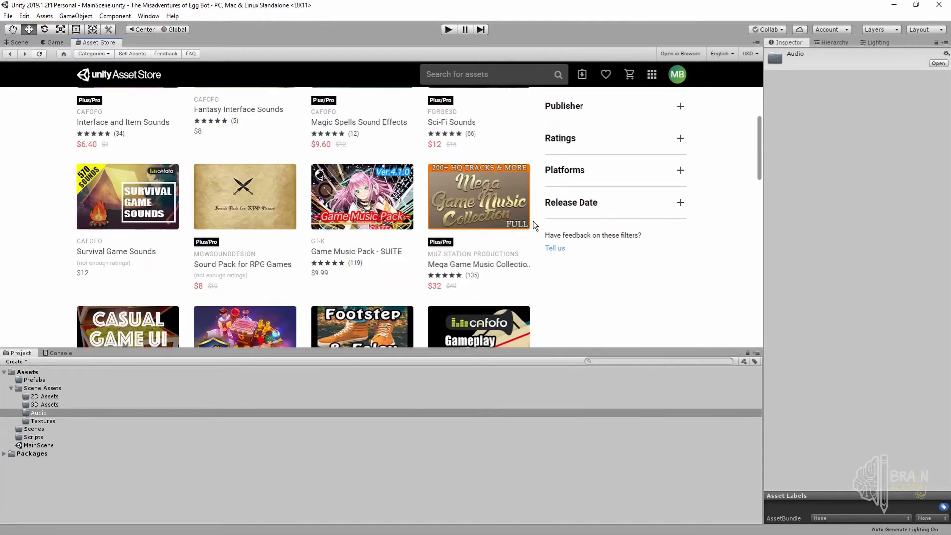
{"action": "scroll", "coordinate": [533, 221], "scroll_direction": "down", "scroll_amount": 3}
{"action": "scroll", "coordinate": [533, 221], "scroll_direction": "down", "scroll_amount": 3}
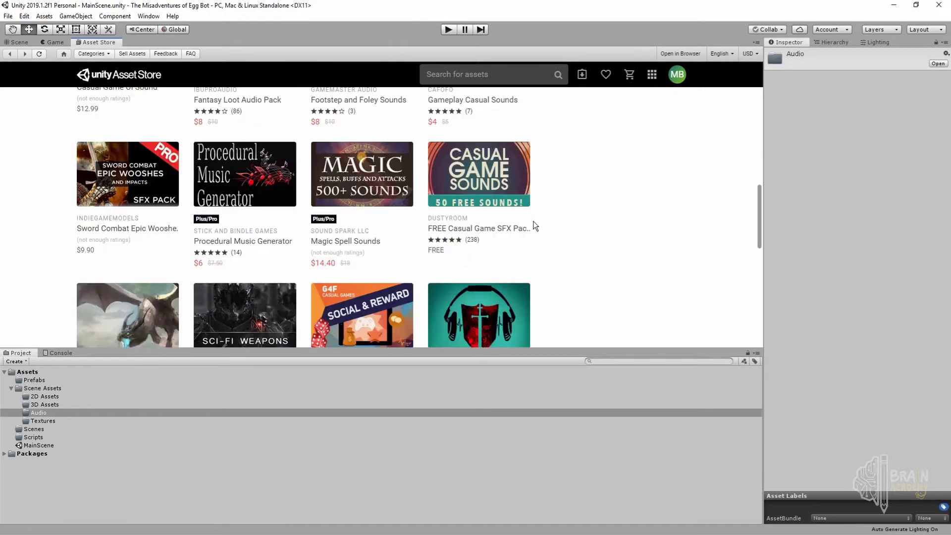
{"action": "scroll", "coordinate": [533, 221], "scroll_direction": "up", "scroll_amount": 6}
{"action": "scroll", "coordinate": [533, 221], "scroll_direction": "up", "scroll_amount": 6}
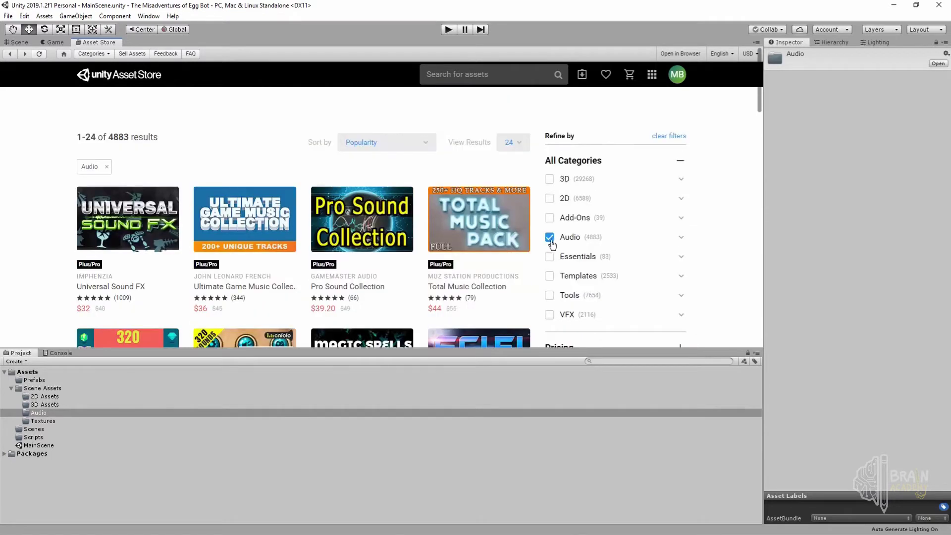
{"action": "left_click", "coordinate": [550, 238]}
{"action": "left_click", "coordinate": [550, 329]}
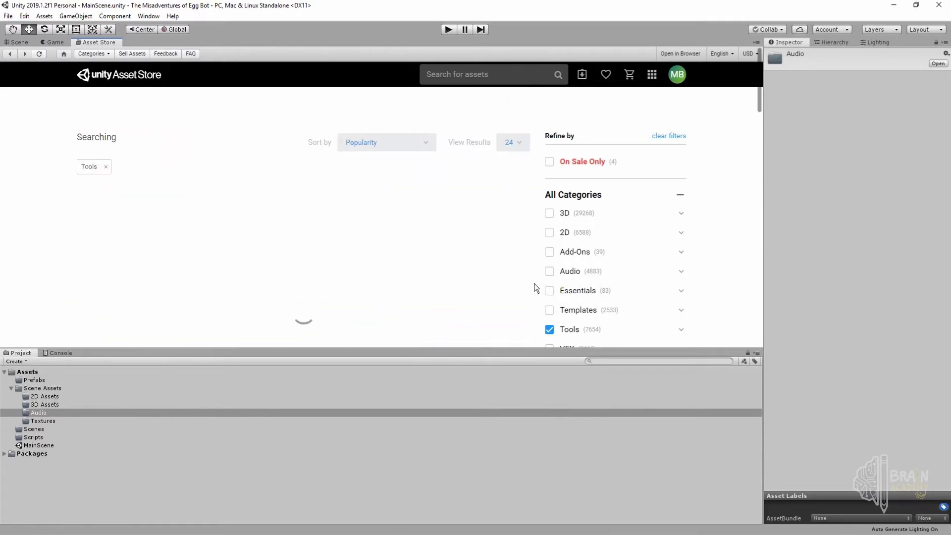
{"action": "scroll", "coordinate": [533, 286], "scroll_direction": "down", "scroll_amount": 4}
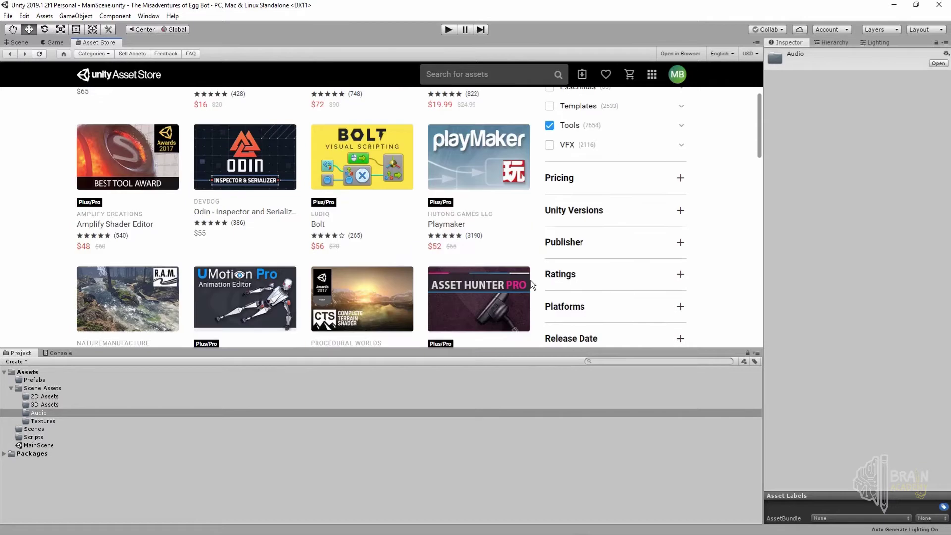
{"action": "scroll", "coordinate": [533, 284], "scroll_direction": "down", "scroll_amount": 2}
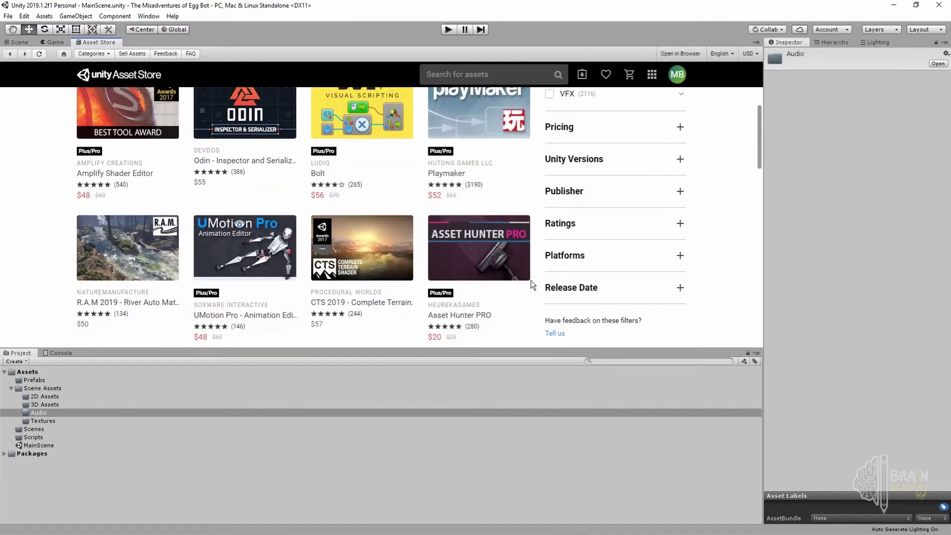
{"action": "scroll", "coordinate": [533, 285], "scroll_direction": "down", "scroll_amount": 1}
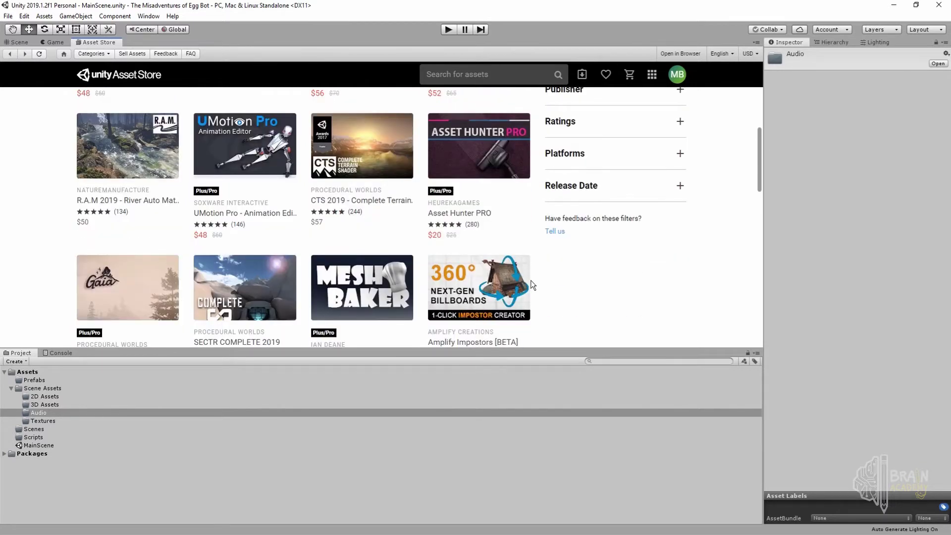
Search the Asset Store for 'probuilder' and open the ProBuilder 2.x product page.
{"action": "scroll", "coordinate": [533, 286], "scroll_direction": "down", "scroll_amount": 1}
{"action": "left_click", "coordinate": [468, 73]}
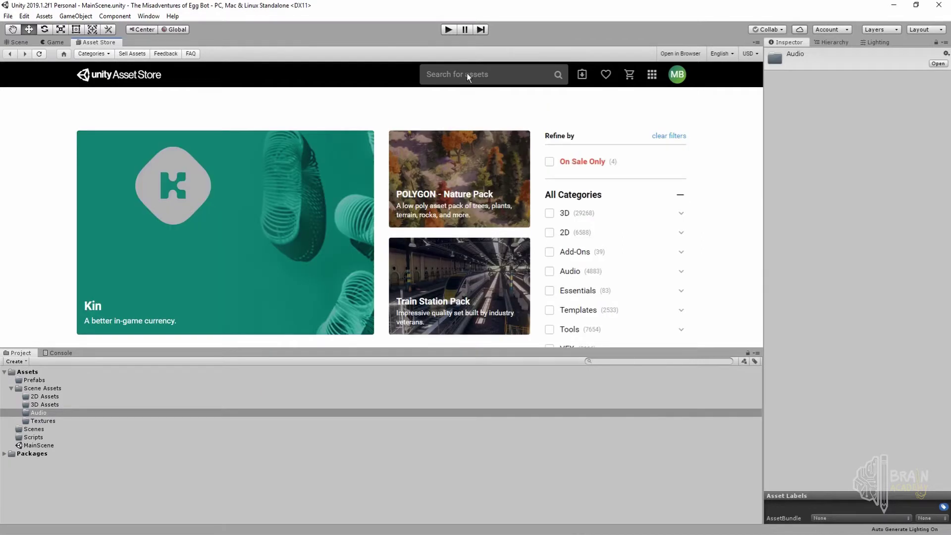
{"action": "left_click", "coordinate": [467, 73]}
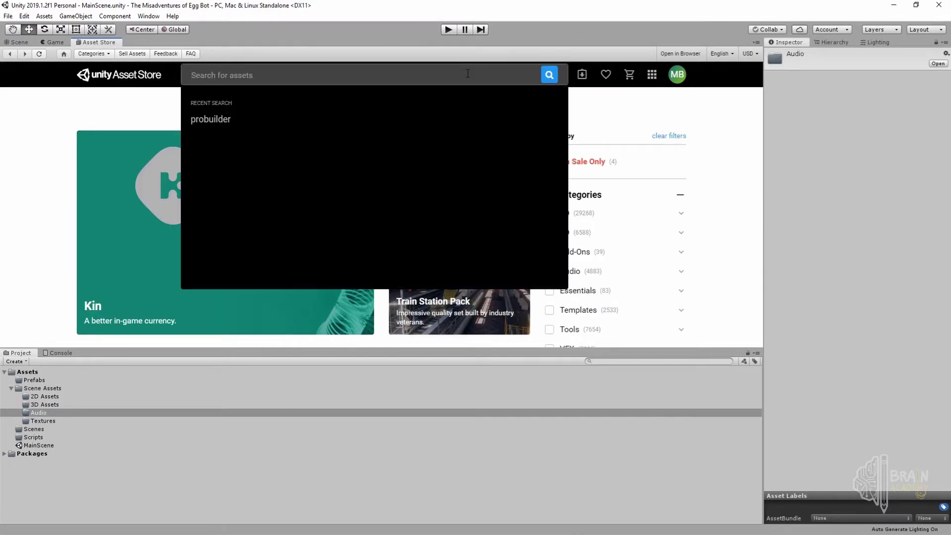
{"action": "type", "text": "probuilder"}
{"action": "key", "text": "Return"}
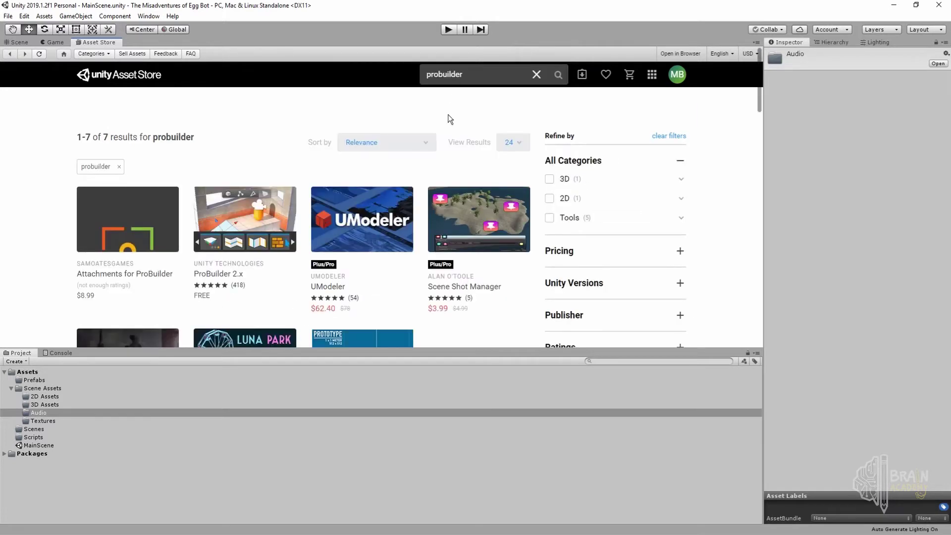
{"action": "left_click", "coordinate": [256, 214]}
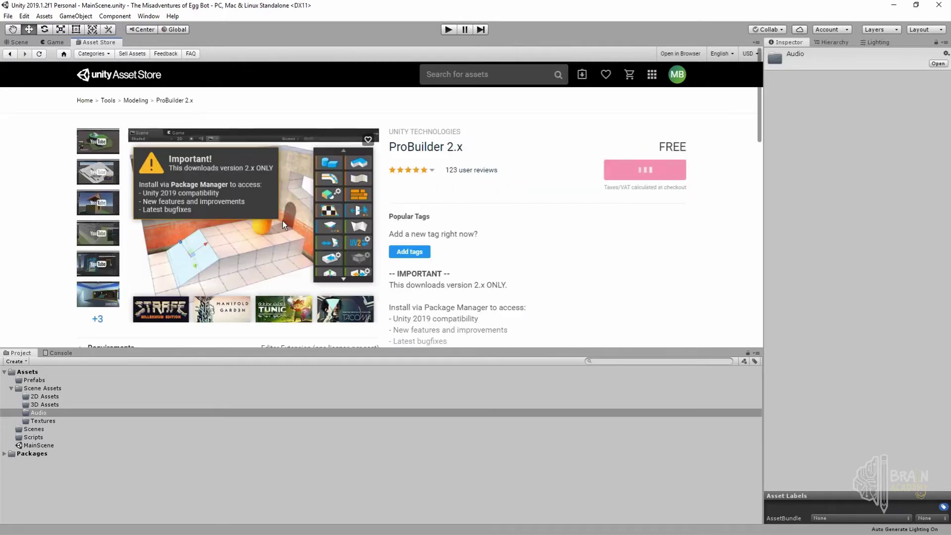
{"action": "scroll", "coordinate": [545, 262], "scroll_direction": "down", "scroll_amount": 1}
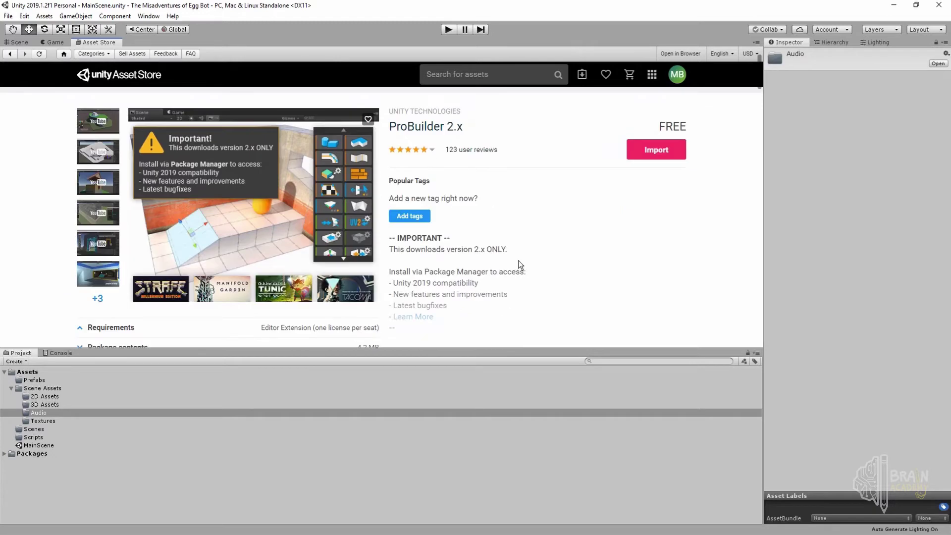
{"action": "scroll", "coordinate": [515, 265], "scroll_direction": "down", "scroll_amount": 3}
{"action": "scroll", "coordinate": [508, 264], "scroll_direction": "down", "scroll_amount": 1}
{"action": "scroll", "coordinate": [531, 261], "scroll_direction": "up", "scroll_amount": 5}
{"action": "scroll", "coordinate": [530, 261], "scroll_direction": "down", "scroll_amount": 4}
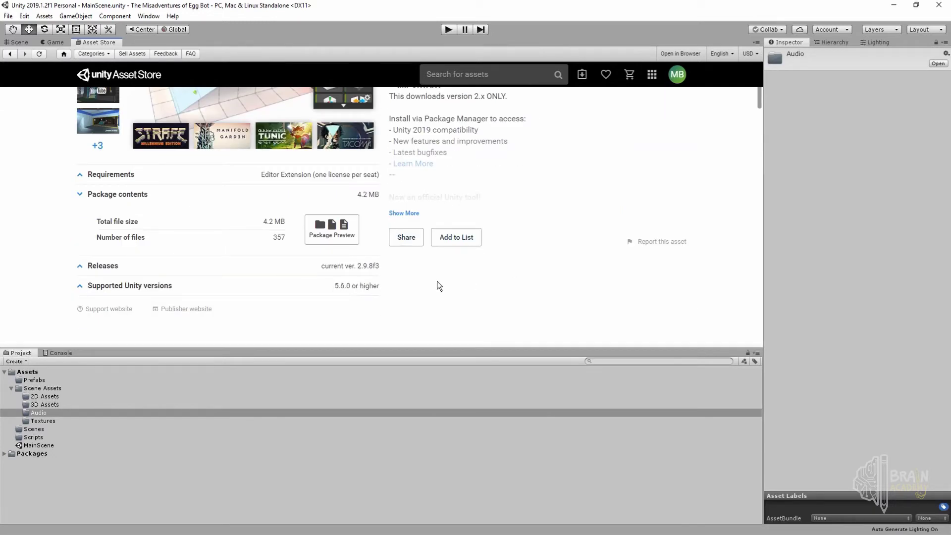
{"action": "scroll", "coordinate": [538, 237], "scroll_direction": "up", "scroll_amount": 4}
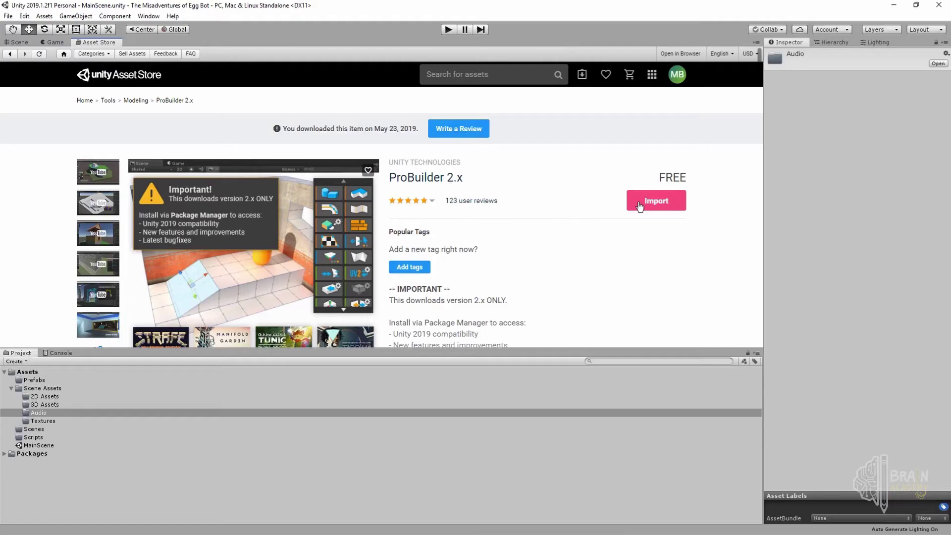
Import the ProBuilder 2.x package with all its files into the project.
{"action": "left_click", "coordinate": [639, 205]}
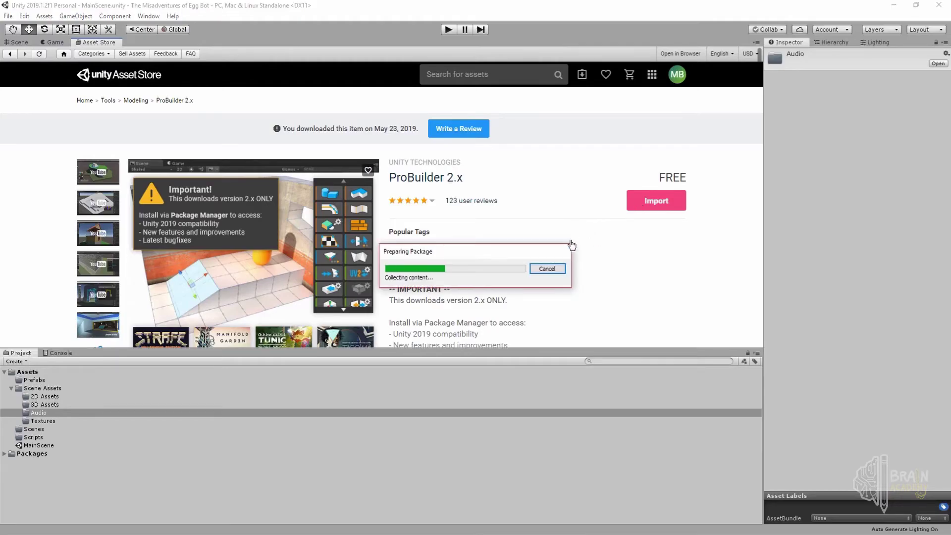
{"action": "scroll", "coordinate": [114, 193], "scroll_direction": "down", "scroll_amount": 15}
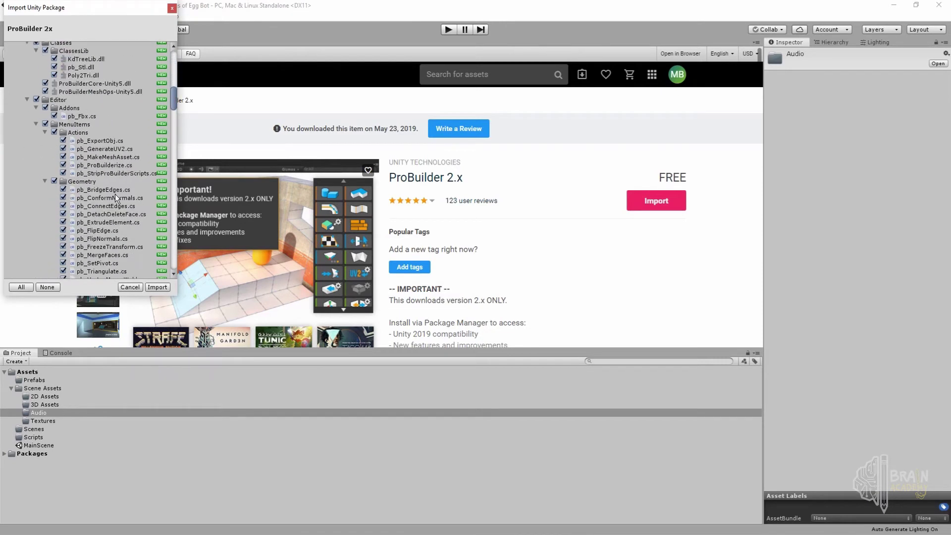
{"action": "scroll", "coordinate": [119, 209], "scroll_direction": "down", "scroll_amount": 10}
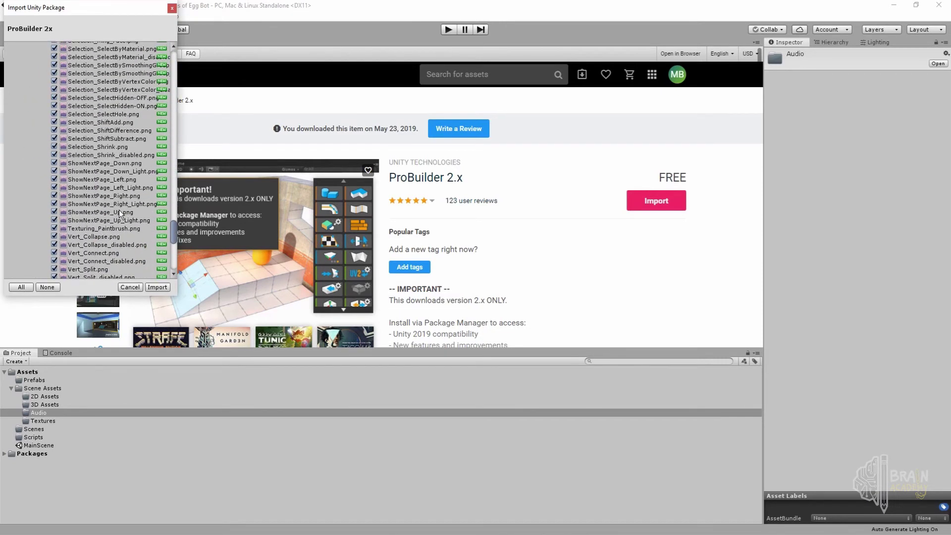
{"action": "left_click", "coordinate": [158, 288]}
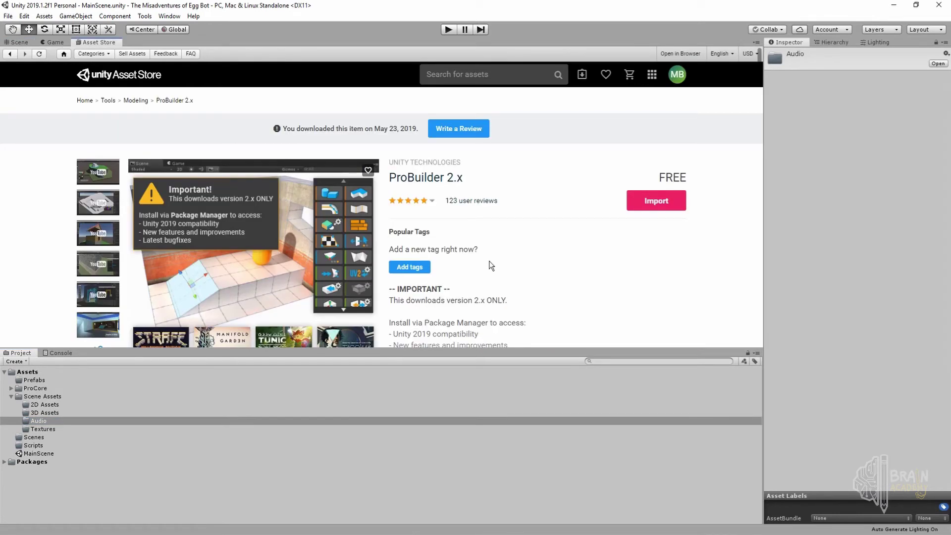
Return to the Scene view and expand ProCore > ProBuilder, browsing the About folder.
{"action": "left_click", "coordinate": [25, 43]}
{"action": "left_click", "coordinate": [11, 388]}
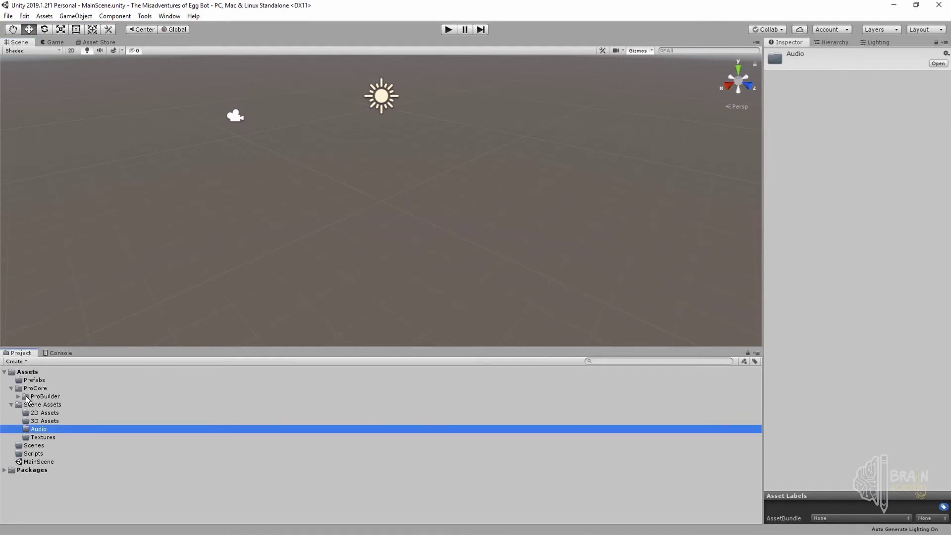
{"action": "left_click", "coordinate": [18, 397]}
{"action": "left_click", "coordinate": [25, 405]}
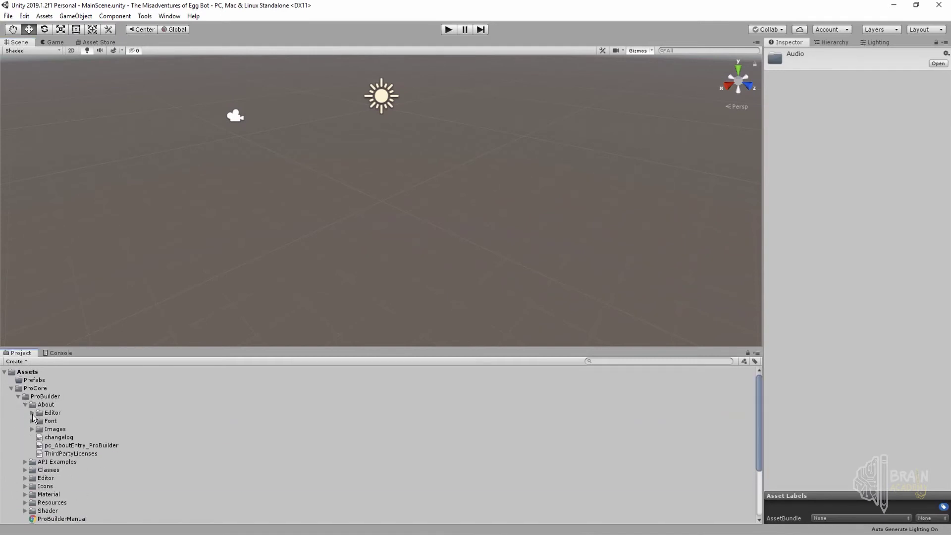
{"action": "left_click", "coordinate": [32, 413]}
{"action": "left_click", "coordinate": [32, 414]}
{"action": "left_click", "coordinate": [32, 421]}
{"action": "left_click", "coordinate": [32, 421]}
{"action": "left_click", "coordinate": [25, 405]}
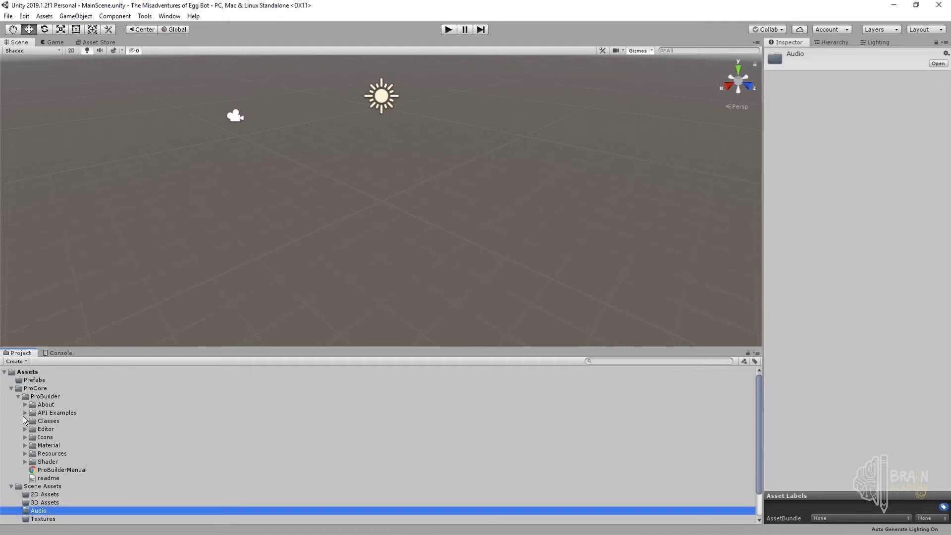
Browse the API Examples folder's Editor, Icosphere FFT and Scripts subfolders.
{"action": "left_click", "coordinate": [25, 413]}
{"action": "left_click", "coordinate": [32, 421]}
{"action": "left_click", "coordinate": [32, 421]}
{"action": "left_click", "coordinate": [32, 429]}
{"action": "left_click", "coordinate": [39, 438]}
{"action": "left_click", "coordinate": [40, 438]}
{"action": "left_click", "coordinate": [38, 446]}
{"action": "left_click", "coordinate": [25, 413]}
Inspect the Material textures: Checker, GridBox_Collider, GridBox_NoDraw, GridBox_Trigger and VertOff.
{"action": "left_click", "coordinate": [25, 446]}
{"action": "left_click", "coordinate": [32, 454]}
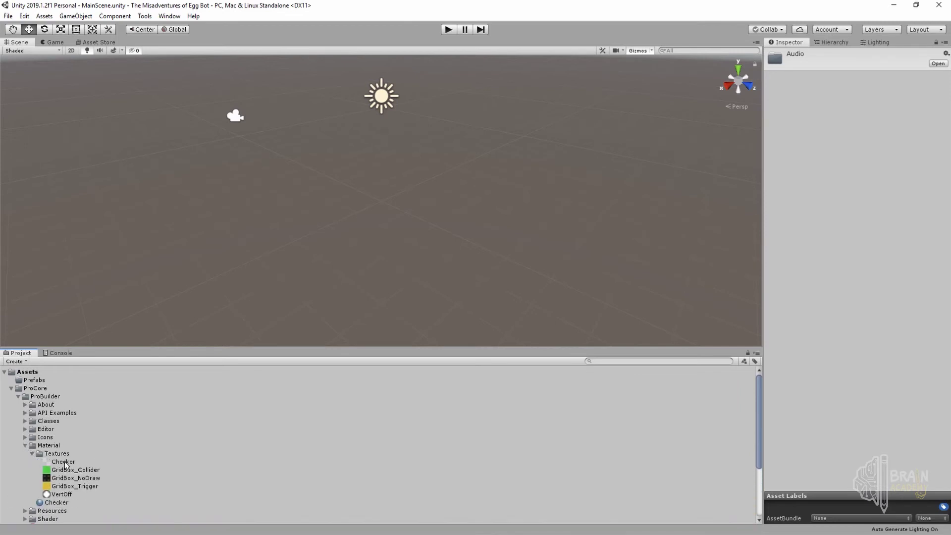
{"action": "left_click", "coordinate": [63, 462]}
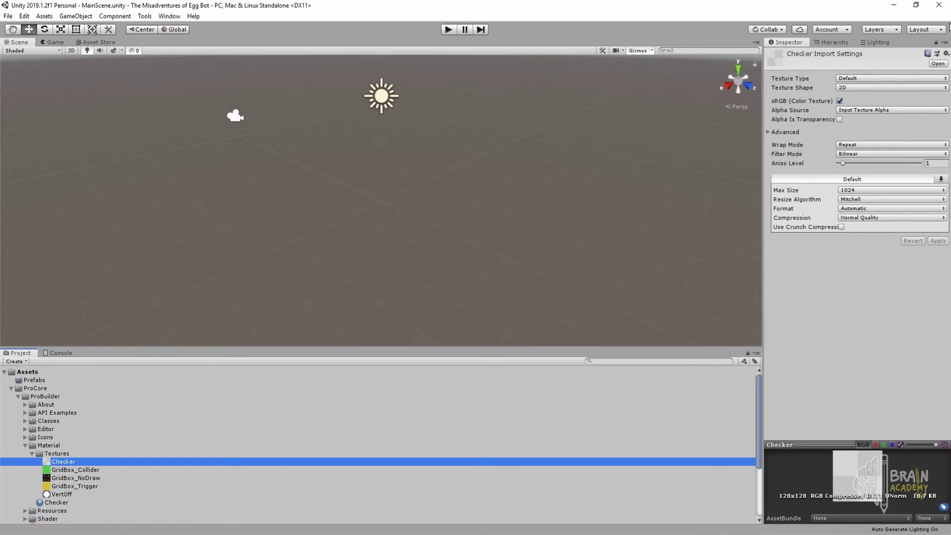
{"action": "left_click", "coordinate": [76, 475]}
{"action": "left_click", "coordinate": [72, 478]}
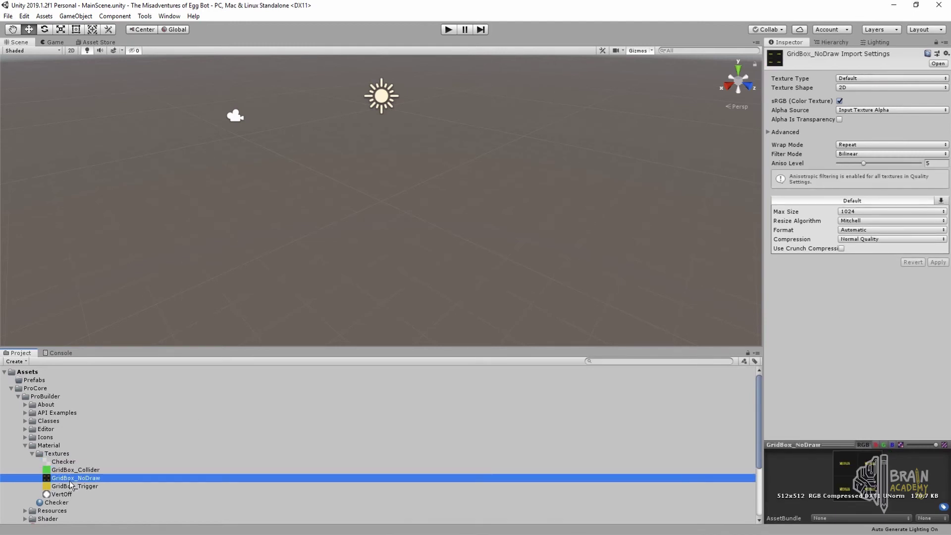
{"action": "left_click", "coordinate": [74, 485]}
{"action": "left_click", "coordinate": [70, 494]}
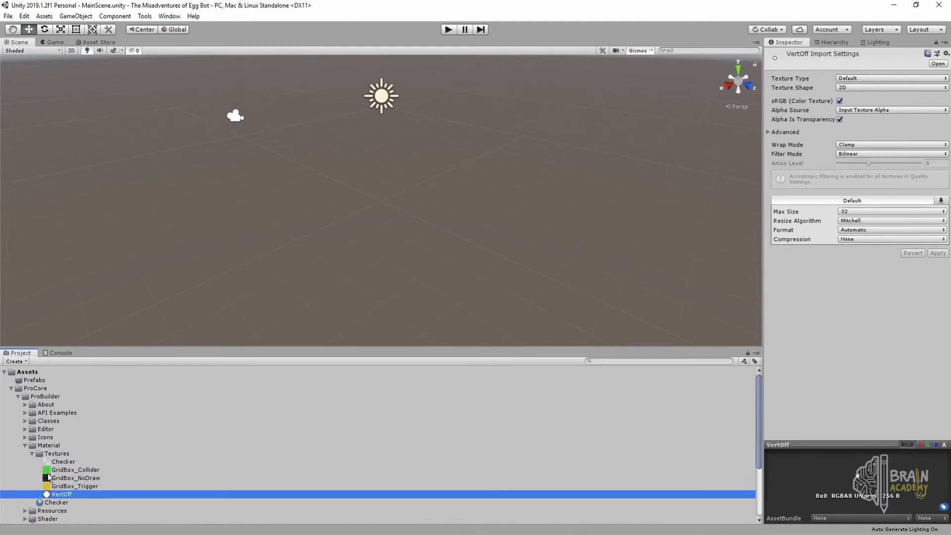
{"action": "left_click", "coordinate": [32, 453]}
{"action": "left_click", "coordinate": [25, 445]}
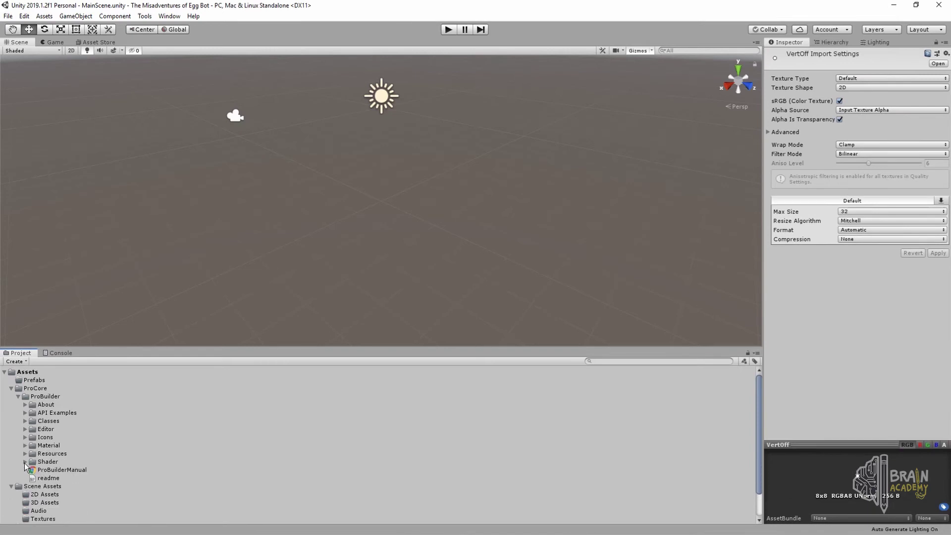
Open the Shader folder and inspect the DiffuseTextureBlend and DiffuseVertexColor shaders.
{"action": "left_click", "coordinate": [24, 462]}
{"action": "left_click", "coordinate": [59, 469]}
{"action": "scroll", "coordinate": [74, 446], "scroll_direction": "down", "scroll_amount": 3}
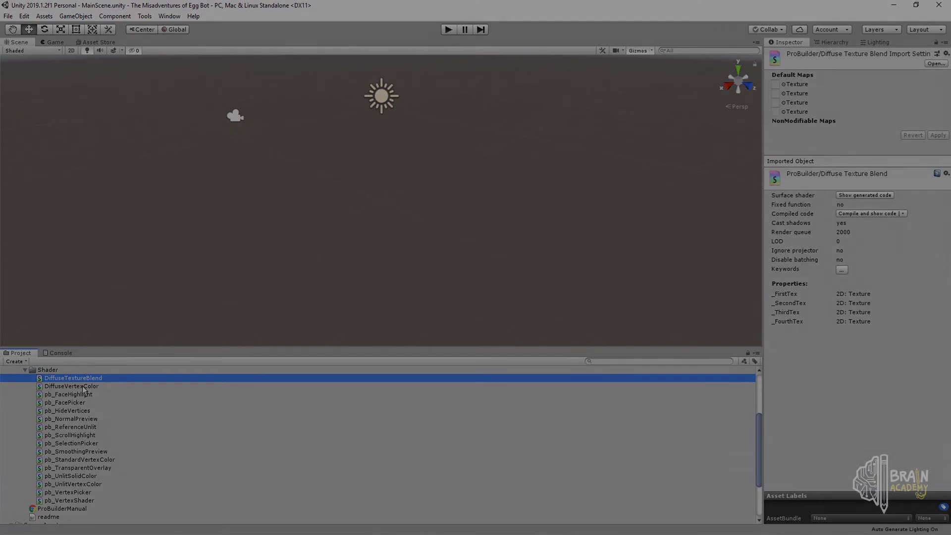
{"action": "left_click", "coordinate": [75, 387]}
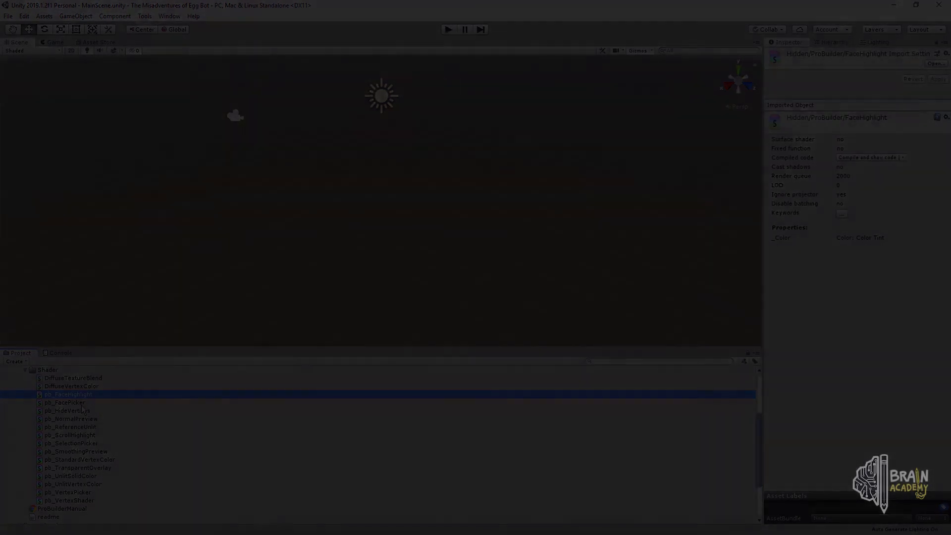